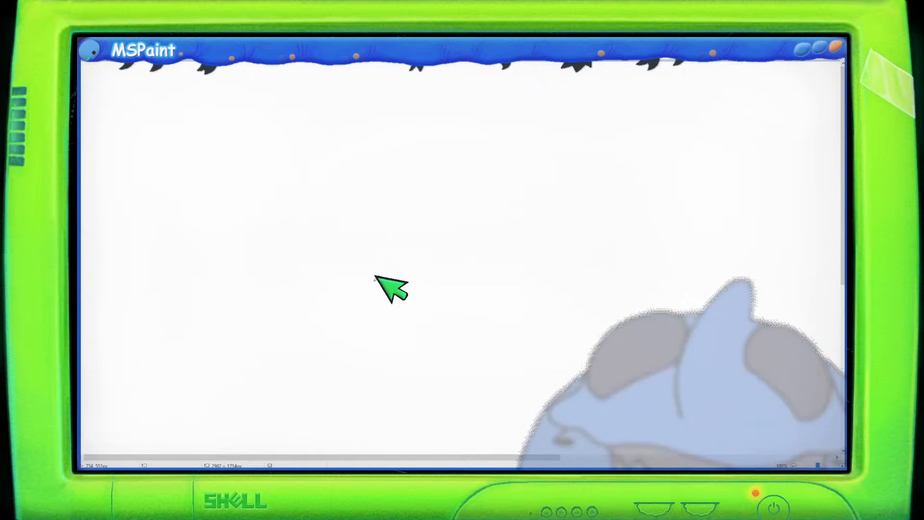
mouse_move(384, 294)
mouse_down()
mouse_move(404, 206)
mouse_move(414, 241)
mouse_up()
key(ctrl+z)
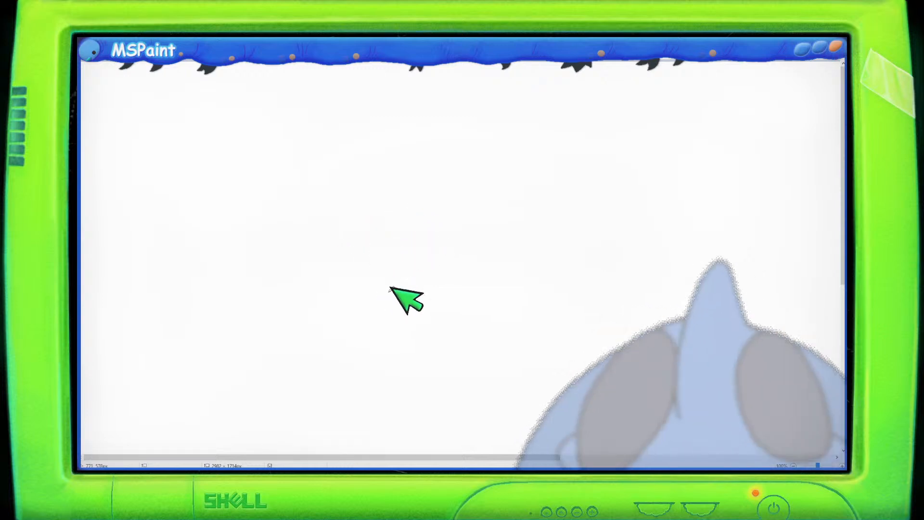
mouse_move(385, 292)
mouse_down()
mouse_move(372, 263)
mouse_move(439, 264)
mouse_up()
key(ctrl+z)
mouse_move(390, 302)
mouse_down()
mouse_move(412, 225)
mouse_move(437, 294)
mouse_move(392, 301)
mouse_move(407, 288)
mouse_move(432, 309)
mouse_up()
drag(396, 253, 357, 279)
key(ctrl+z)
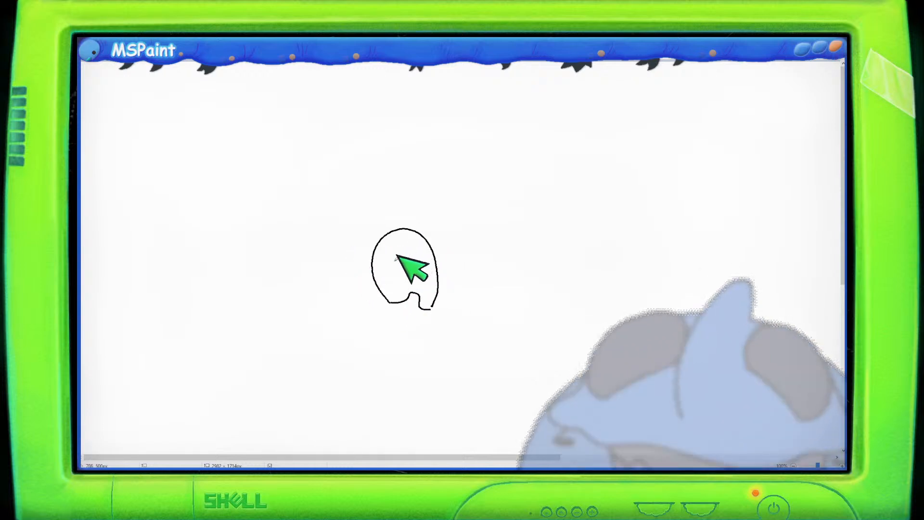
mouse_move(413, 264)
mouse_down()
mouse_move(393, 218)
mouse_move(409, 219)
mouse_up()
mouse_move(367, 180)
mouse_down()
mouse_move(422, 208)
mouse_move(366, 260)
mouse_move(389, 290)
mouse_move(386, 326)
mouse_move(436, 336)
mouse_up()
drag(438, 336, 440, 280)
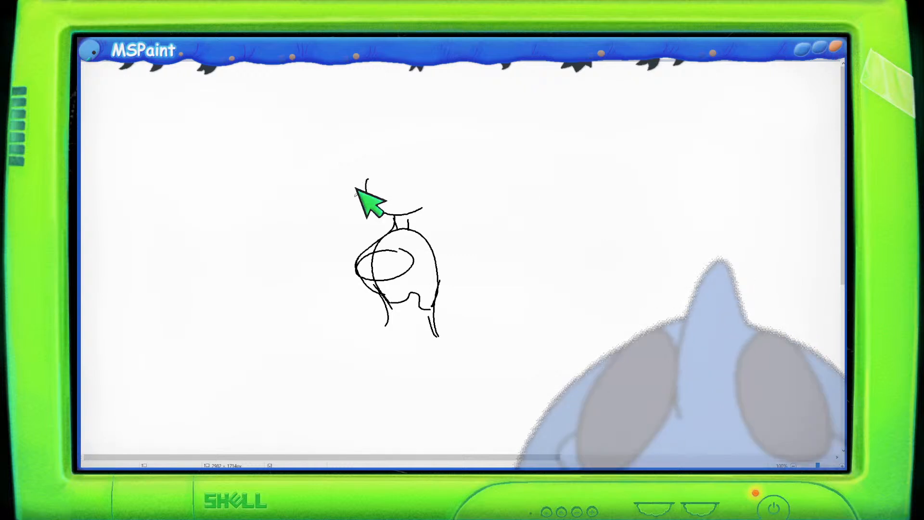
drag(435, 242, 451, 330)
mouse_move(374, 285)
mouse_down()
mouse_move(370, 354)
mouse_move(394, 407)
mouse_up()
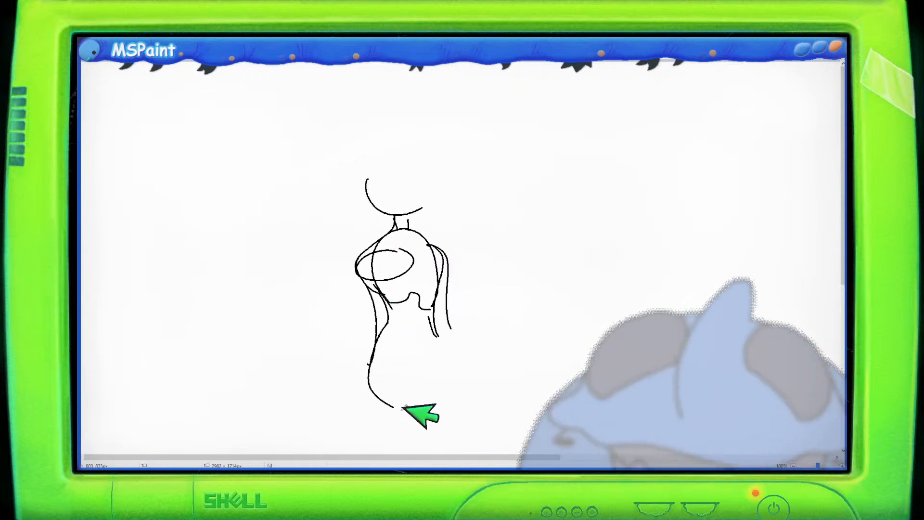
mouse_move(435, 331)
mouse_down()
mouse_move(419, 384)
mouse_move(446, 402)
mouse_up()
mouse_move(365, 133)
mouse_down()
mouse_move(360, 155)
mouse_move(374, 169)
mouse_up()
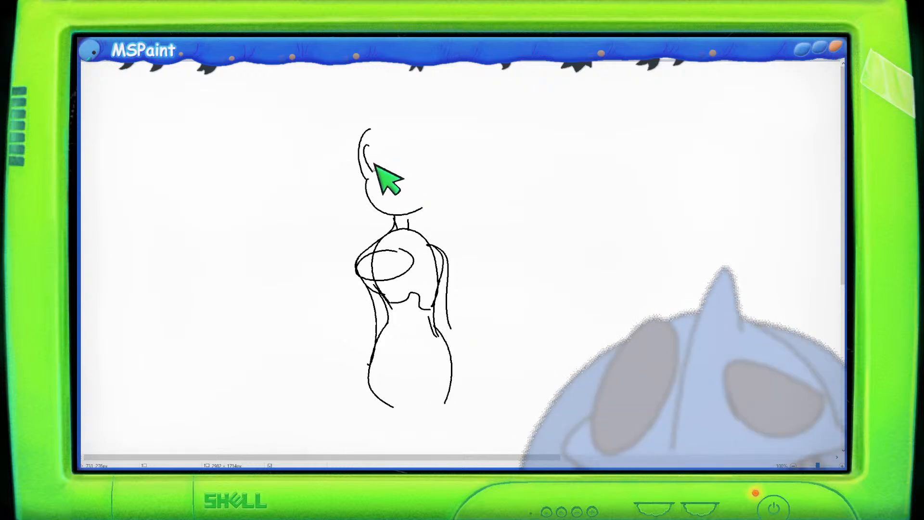
drag(409, 139, 495, 200)
key(ctrl+z)
key(ctrl+z)
key(ctrl+z)
key(ctrl+z)
key(ctrl+z)
key(ctrl+z)
key(ctrl+z)
key(ctrl+z)
key(ctrl+z)
key(ctrl+z)
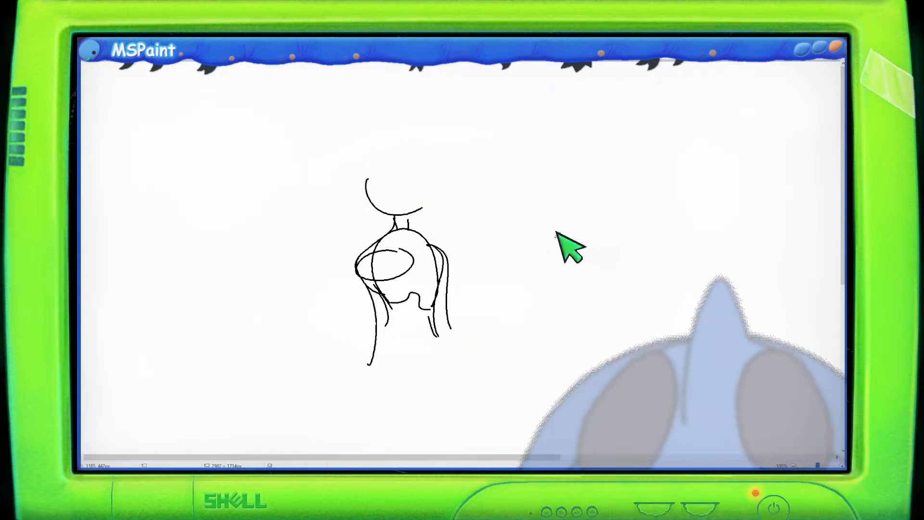
key(ctrl+z)
key(ctrl+z)
key(ctrl+z)
key(ctrl+z)
key(ctrl+z)
key(ctrl+z)
key(ctrl+z)
key(ctrl+z)
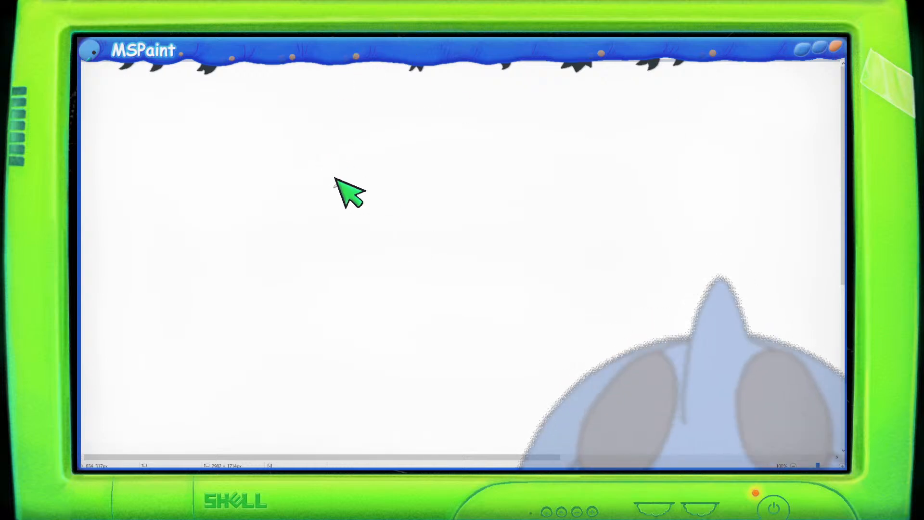
- Draw a large slanted oval eye with a notched lower edge, a teardrop on each side and an oval highlight inside
mouse_move(352, 249)
mouse_down()
mouse_move(376, 216)
mouse_move(357, 171)
mouse_move(320, 248)
mouse_up()
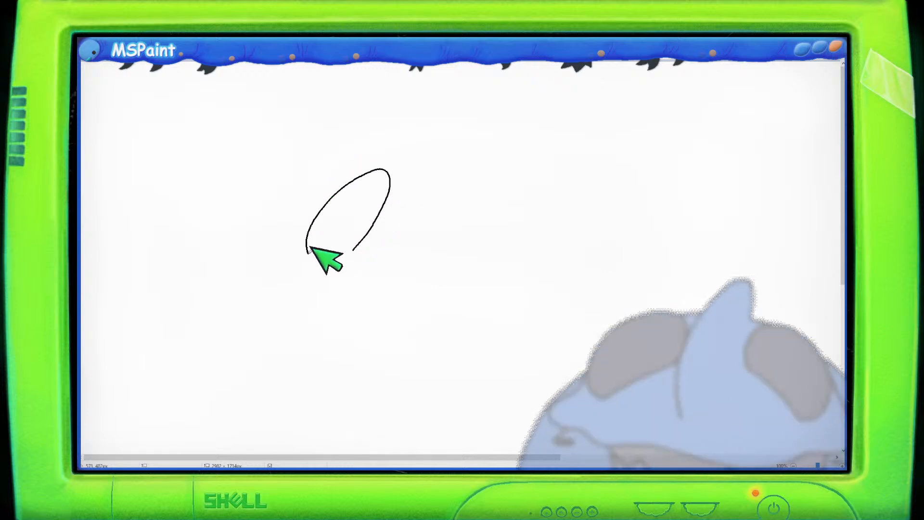
key(ctrl+z)
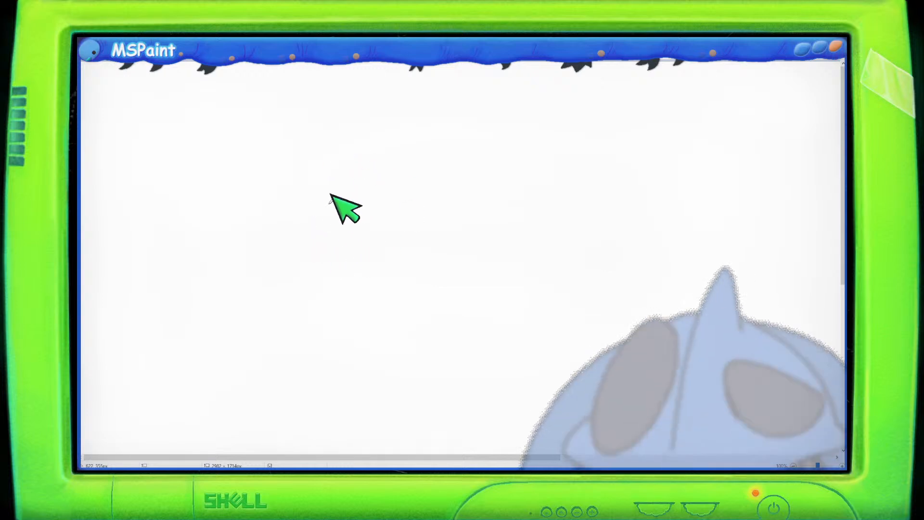
mouse_move(378, 249)
mouse_down()
mouse_move(407, 216)
mouse_move(394, 159)
mouse_move(335, 237)
mouse_move(380, 244)
mouse_move(312, 238)
mouse_move(329, 252)
mouse_move(392, 256)
mouse_up()
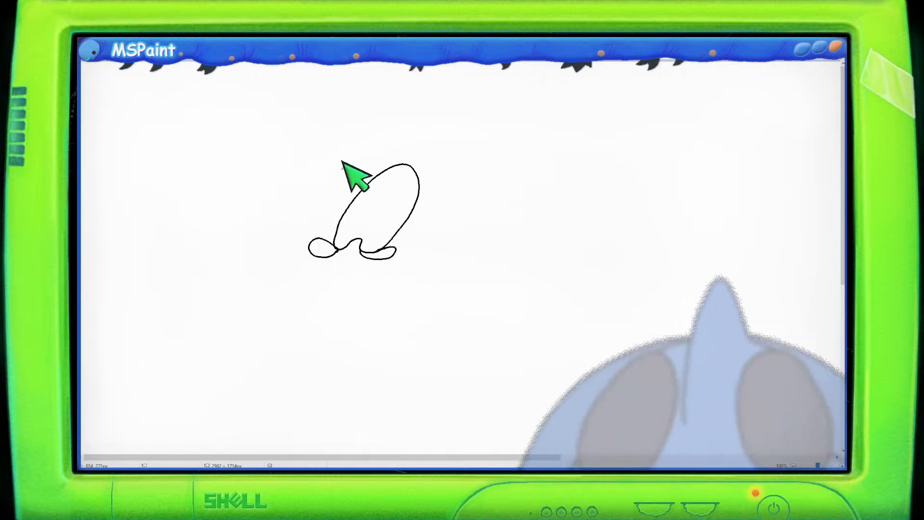
mouse_move(389, 193)
mouse_down()
mouse_move(344, 202)
mouse_move(385, 197)
mouse_move(384, 179)
mouse_move(359, 194)
mouse_move(390, 194)
mouse_move(361, 180)
mouse_move(362, 201)
mouse_move(361, 181)
mouse_move(370, 203)
mouse_move(392, 180)
mouse_up()
key(ctrl+z)
key(ctrl+z)
key(ctrl+z)
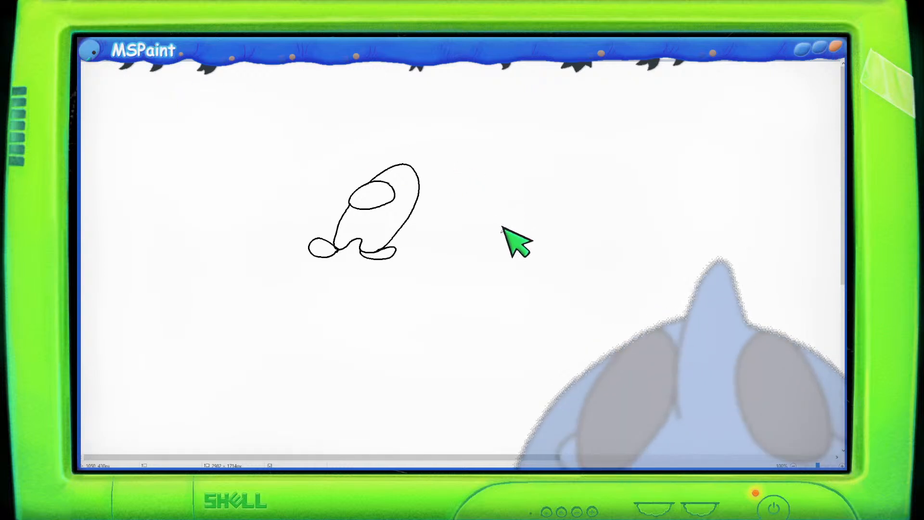
- Draw a slightly smaller mirrored eye opposite the first, with matching teardrops and an oval highlight
drag(512, 237, 488, 198)
key(ctrl+z)
mouse_move(515, 241)
mouse_down()
mouse_move(478, 169)
mouse_move(490, 163)
mouse_move(543, 214)
mouse_move(543, 233)
mouse_move(505, 240)
mouse_move(561, 229)
mouse_move(554, 240)
mouse_move(539, 235)
mouse_up()
mouse_move(513, 179)
mouse_down()
mouse_move(491, 190)
mouse_move(514, 176)
mouse_up()
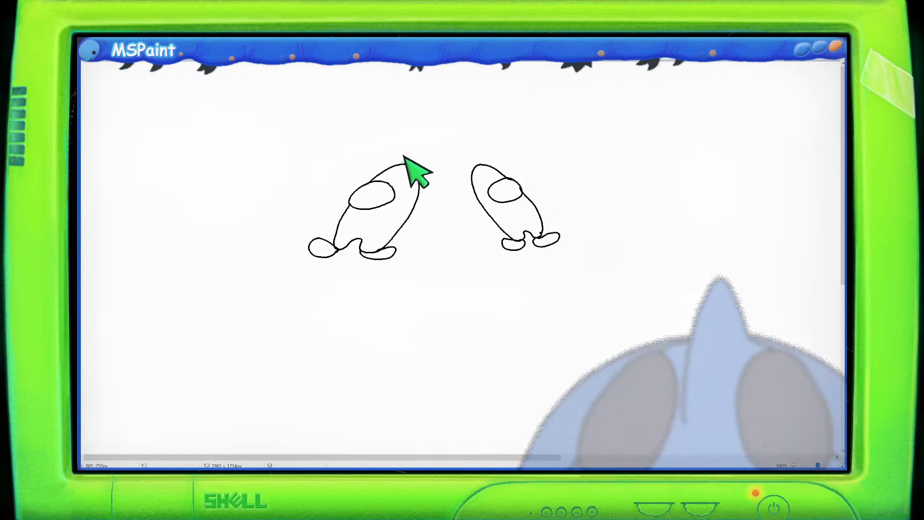
- Draw a pointed fin rising between the two eyes and a wide curved head outline beneath them
mouse_move(403, 164)
mouse_down()
mouse_move(421, 145)
mouse_move(442, 99)
mouse_move(474, 173)
mouse_move(470, 245)
mouse_up()
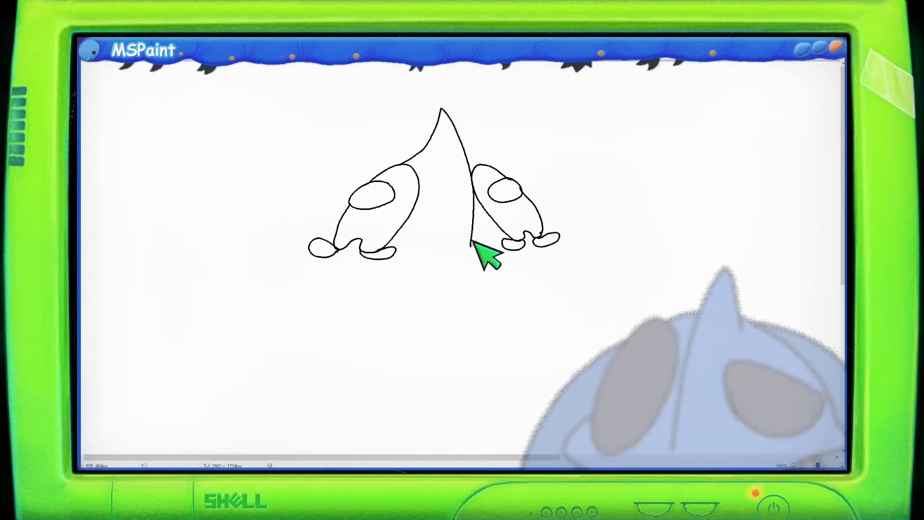
mouse_move(467, 163)
mouse_down()
mouse_move(476, 161)
mouse_move(467, 159)
mouse_up()
key(ctrl+z)
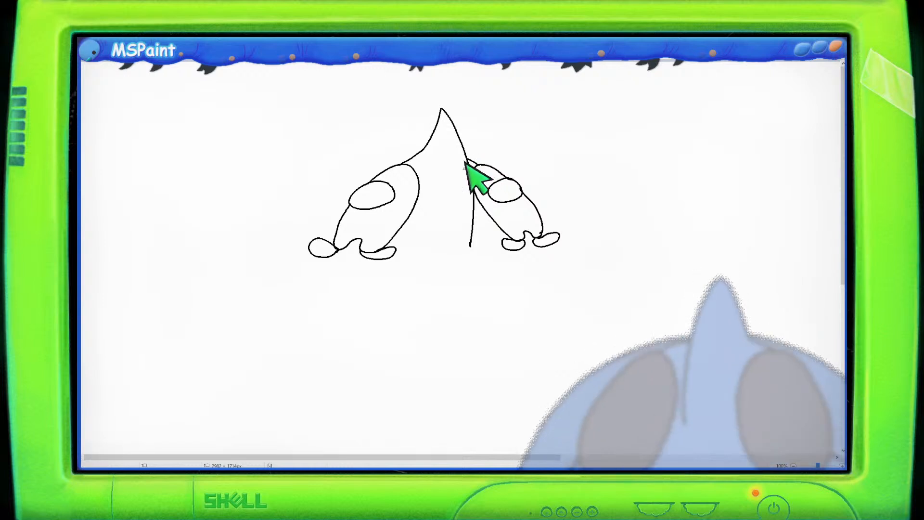
mouse_move(312, 249)
mouse_down()
mouse_move(302, 262)
mouse_move(398, 294)
mouse_move(494, 287)
mouse_move(573, 245)
mouse_move(543, 219)
mouse_up()
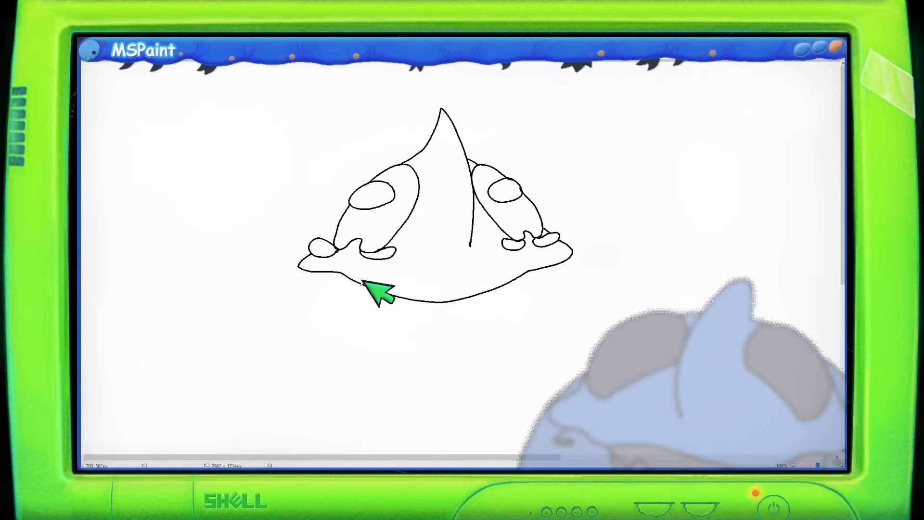
- Add a jagged zigzag edge under the head and a small oval-ended stub below each side
mouse_move(362, 282)
mouse_down()
mouse_move(396, 306)
mouse_move(425, 303)
mouse_move(438, 323)
mouse_move(490, 295)
mouse_move(502, 306)
mouse_move(522, 273)
mouse_up()
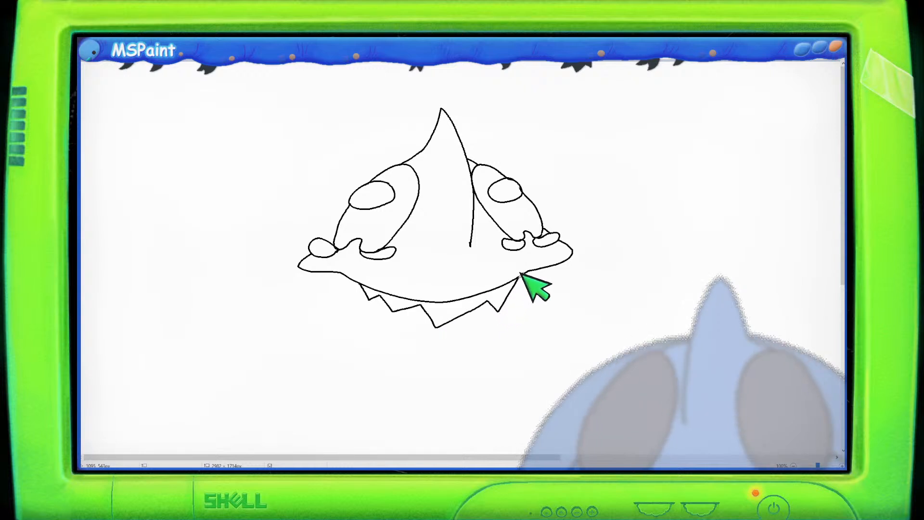
drag(336, 269, 340, 290)
mouse_move(539, 270)
mouse_down()
mouse_move(546, 287)
mouse_move(529, 281)
mouse_up()
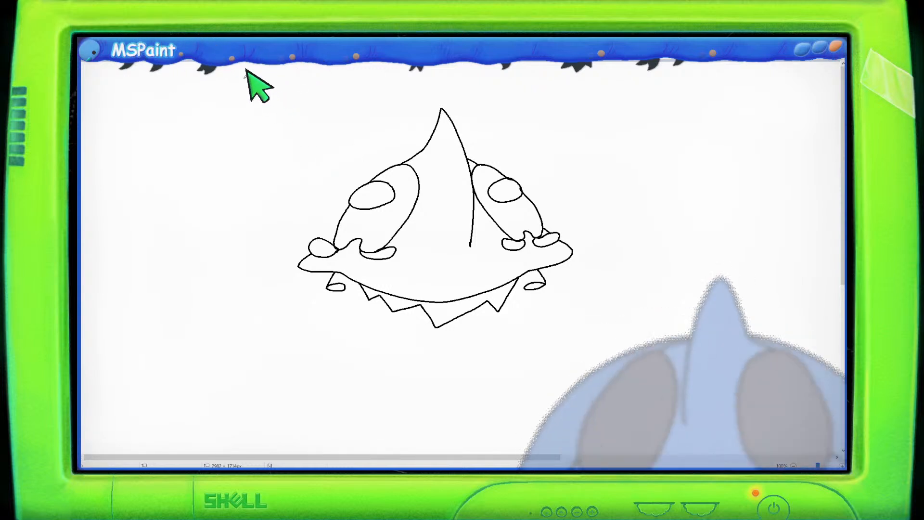
- Pick a muted blue and fill the shark's head and fin with it
click(233, 36)
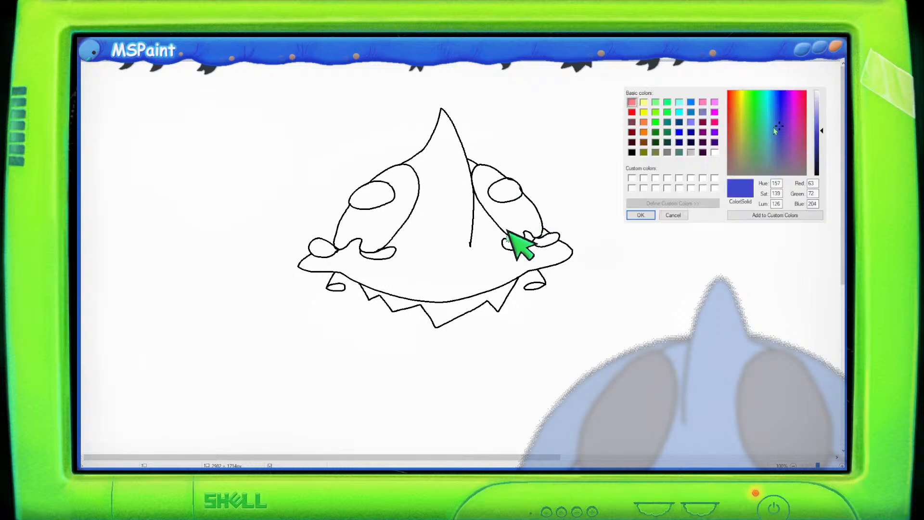
click(641, 214)
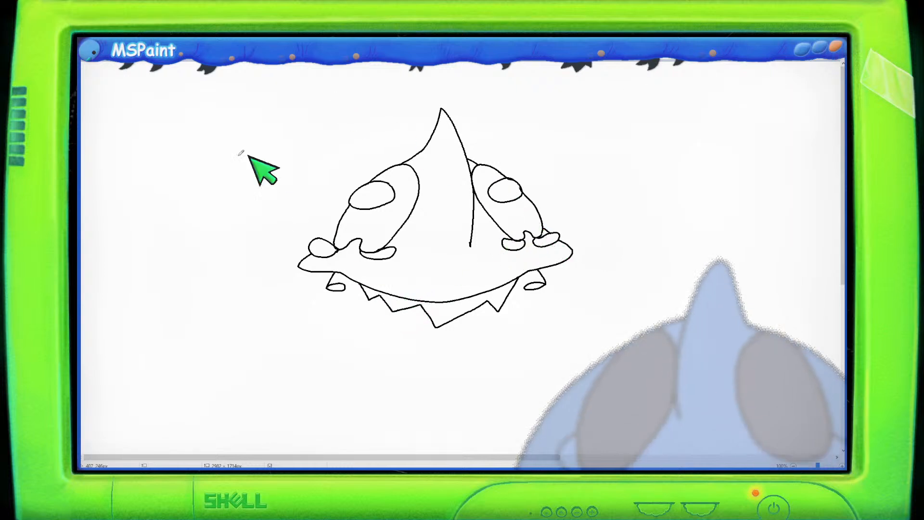
click(173, 38)
click(450, 213)
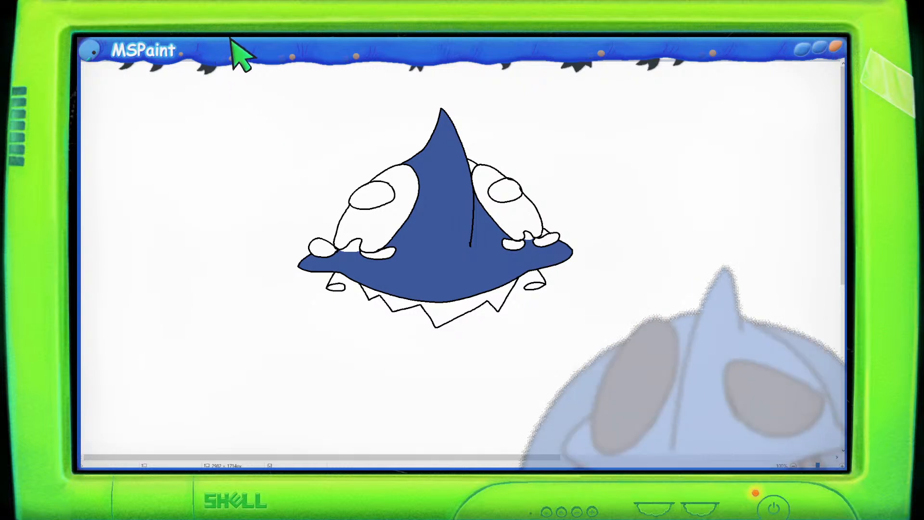
- Mix a very dark navy and fill both eyes around the highlights with it
click(476, 47)
click(817, 160)
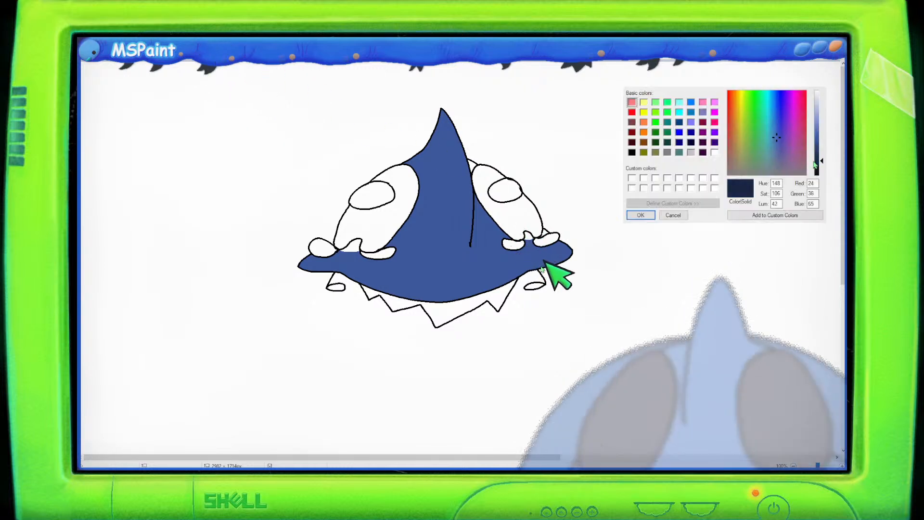
click(780, 151)
click(640, 215)
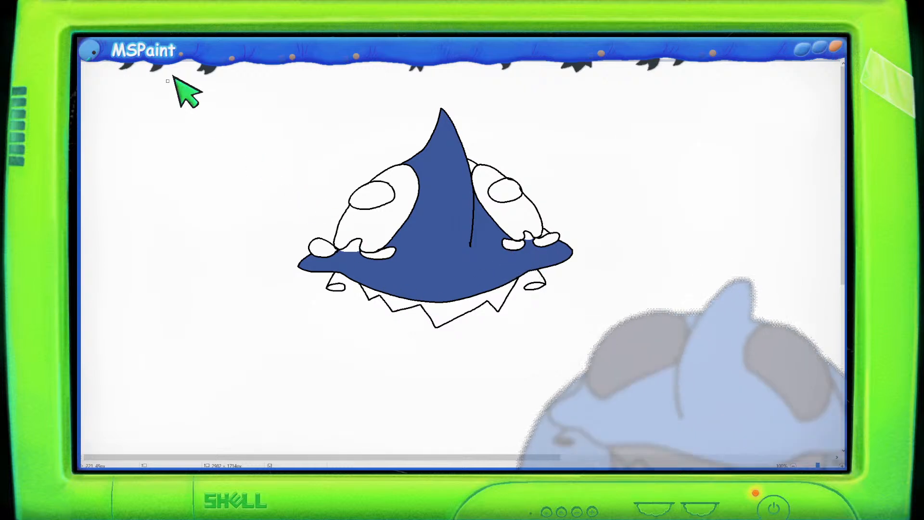
click(404, 224)
click(532, 231)
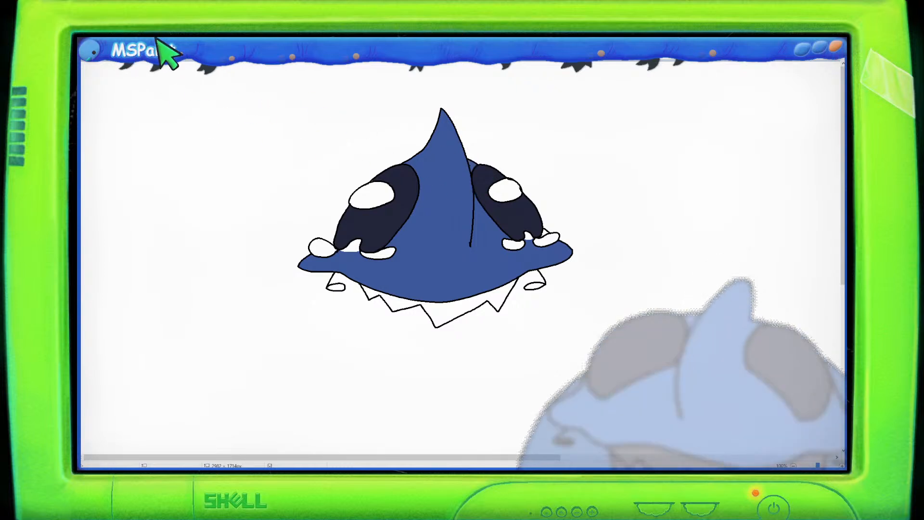
- Fill the jagged area under the head and both small side ovals with the dark navy
click(223, 38)
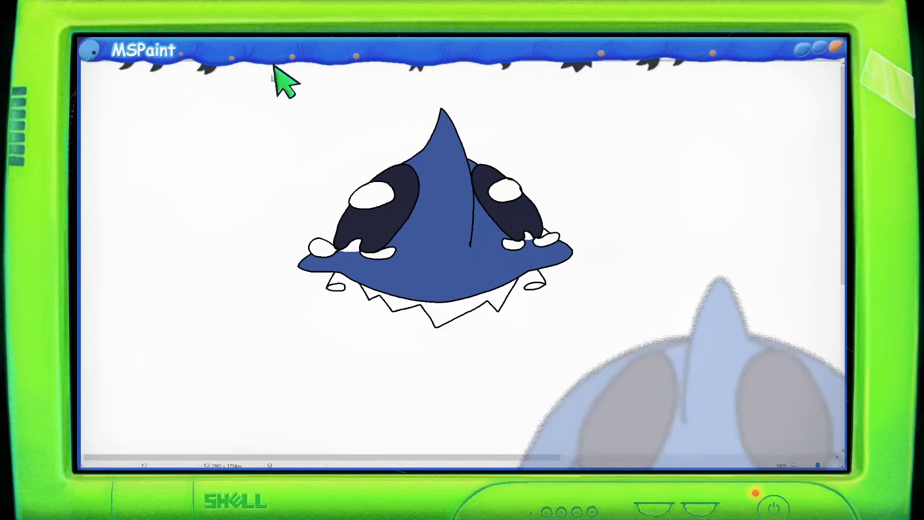
click(553, 193)
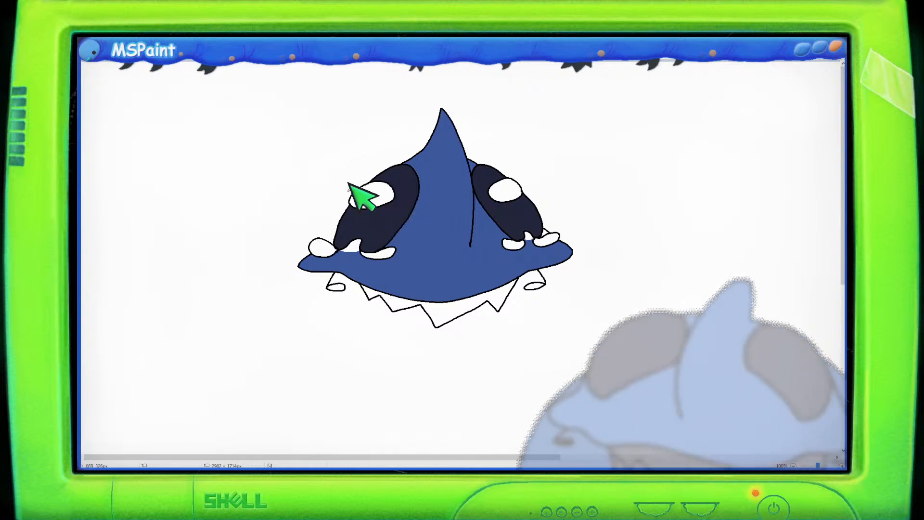
click(340, 285)
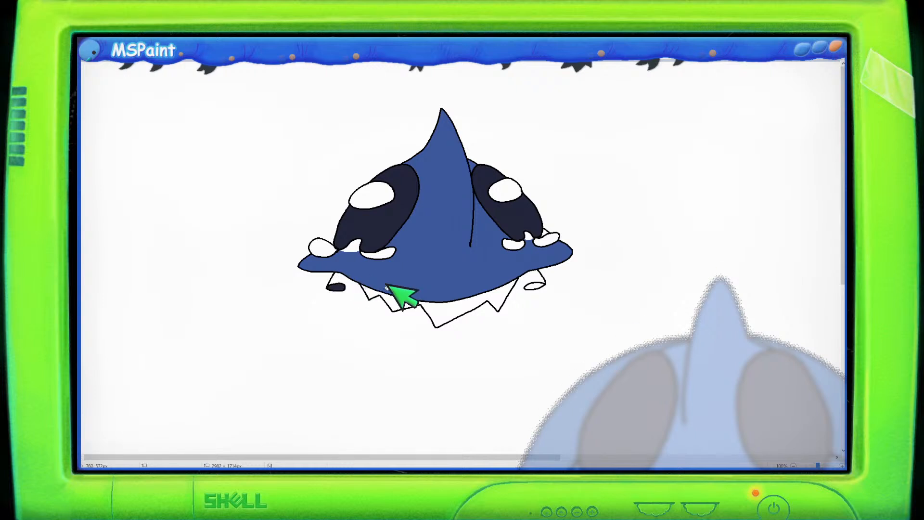
click(390, 296)
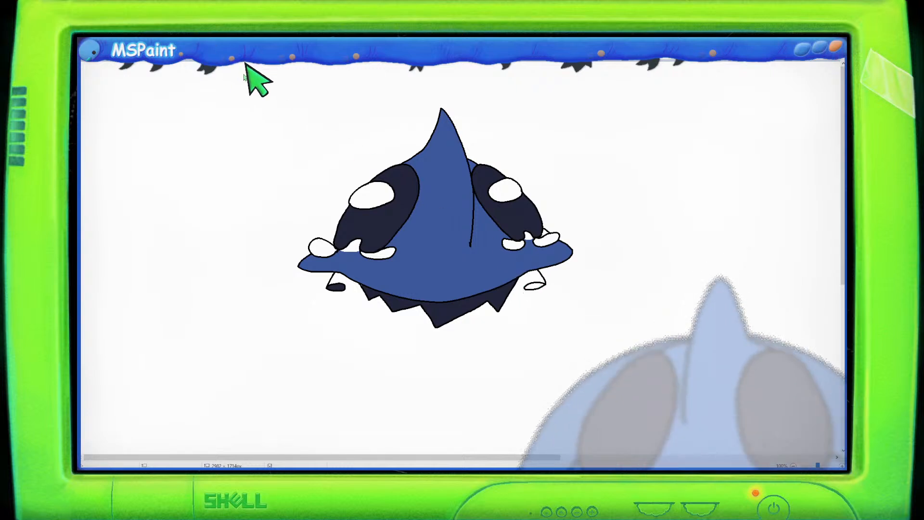
click(536, 281)
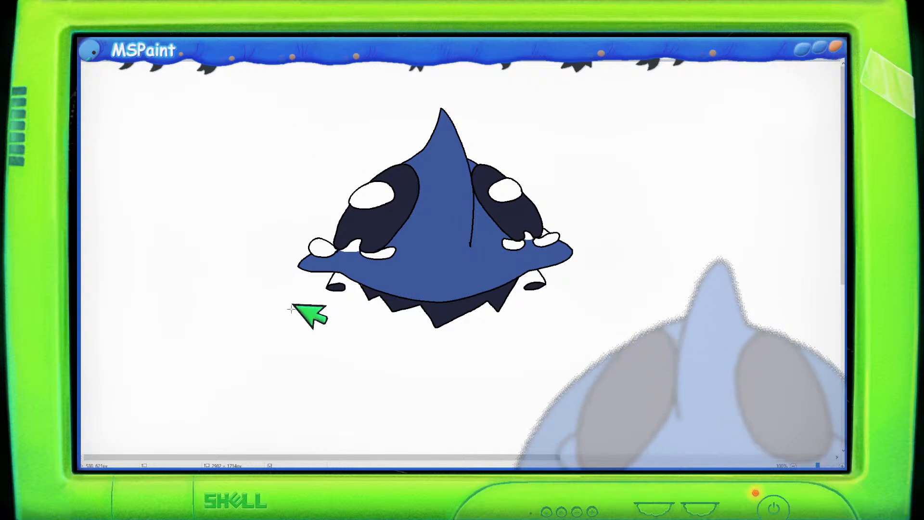
- Select the whole shark head and move it to the upper-right area of the canvas
mouse_move(267, 313)
mouse_down()
mouse_move(560, 108)
mouse_move(572, 112)
mouse_up()
click(556, 331)
drag(264, 328, 605, 95)
drag(448, 217, 689, 192)
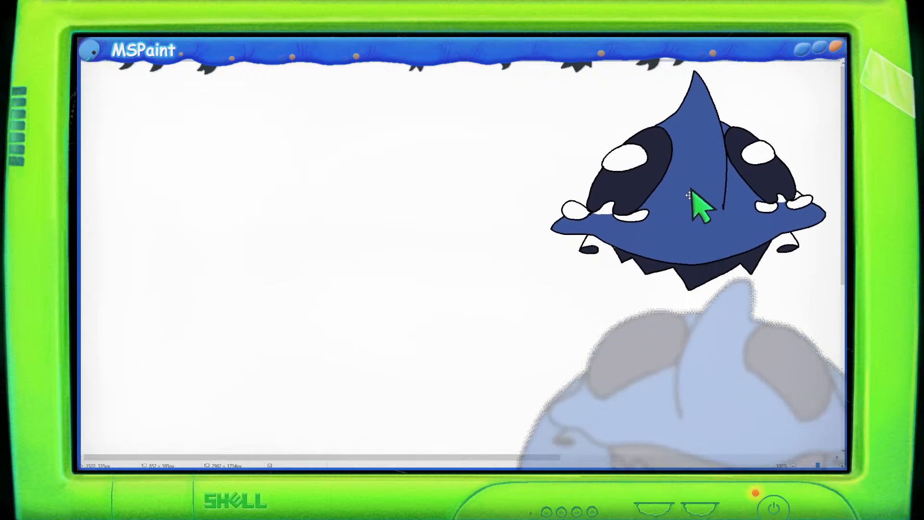
drag(465, 350, 467, 352)
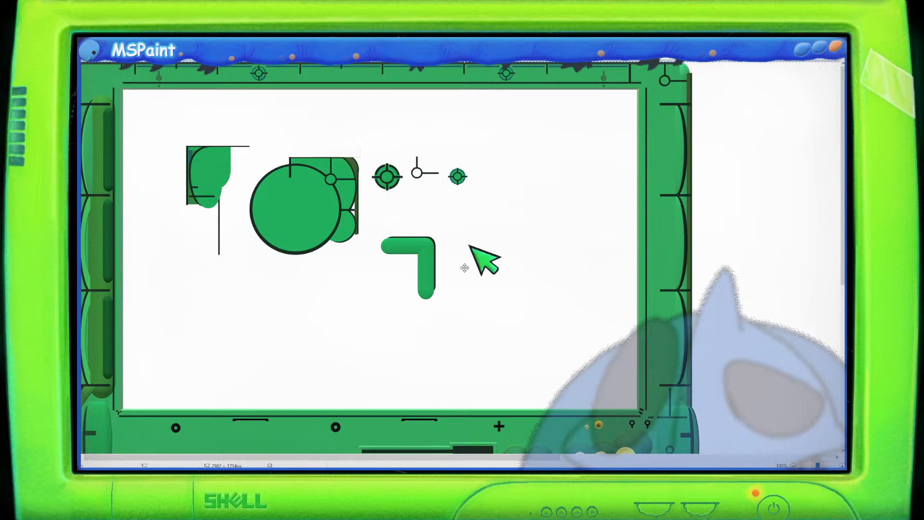
scroll(472, 245, down, 2)
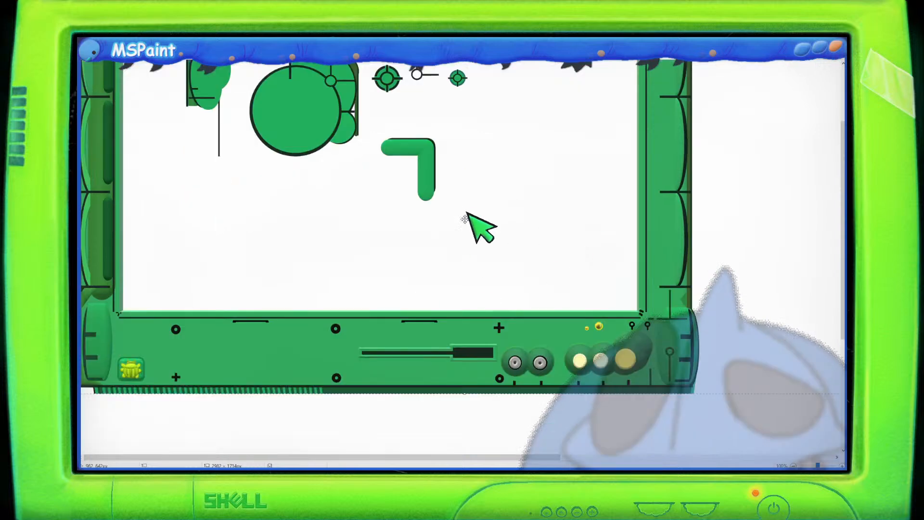
scroll(568, 279, up, 2)
scroll(560, 267, down, 4)
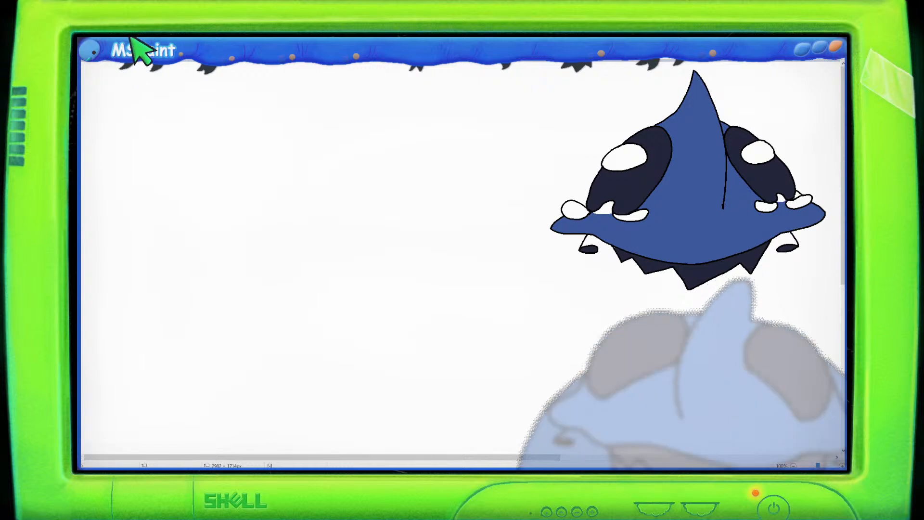
- Select the entire shark head and delete it from the canvas
drag(545, 314, 750, 102)
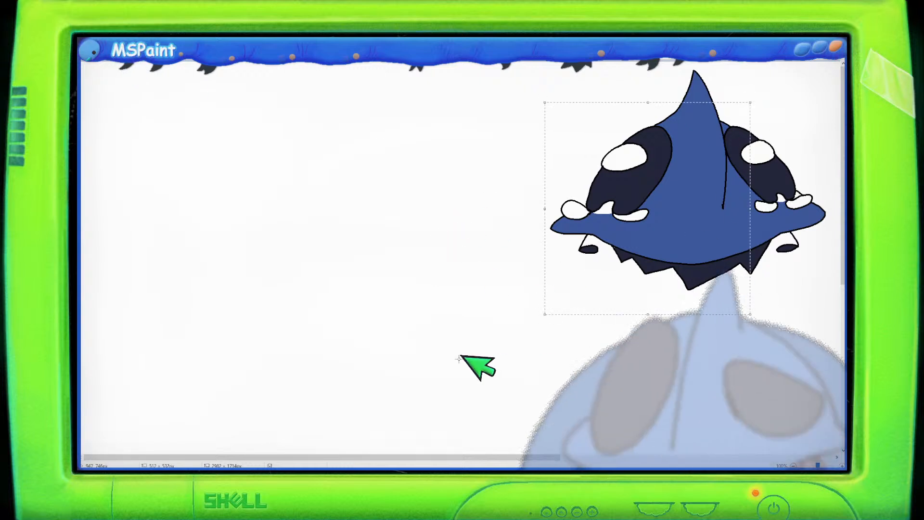
mouse_move(521, 289)
mouse_down()
mouse_move(543, 310)
mouse_move(809, 118)
mouse_move(839, 47)
mouse_up()
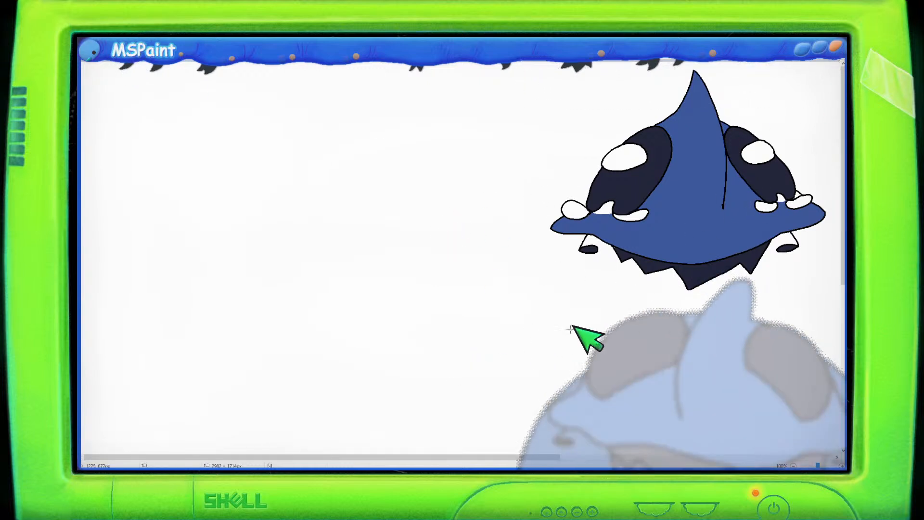
mouse_move(529, 302)
mouse_down()
mouse_move(832, 40)
mouse_move(831, 56)
mouse_up()
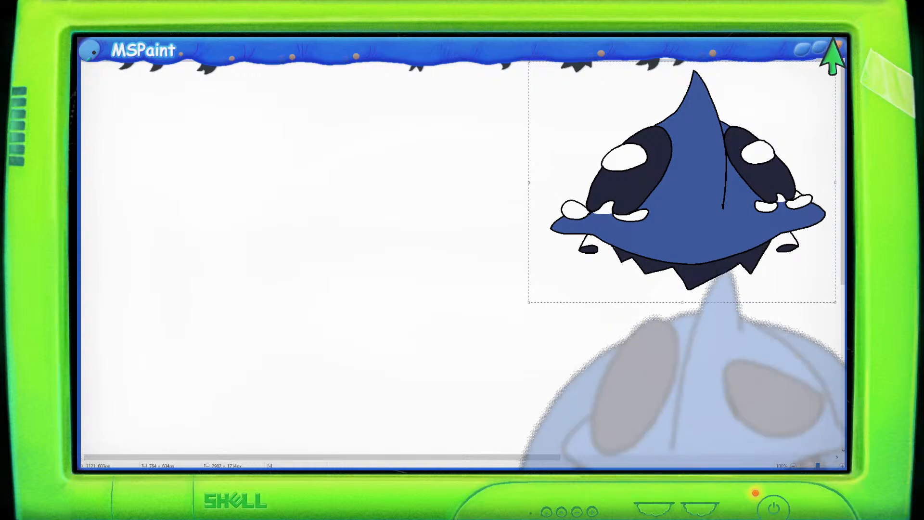
key(Delete)
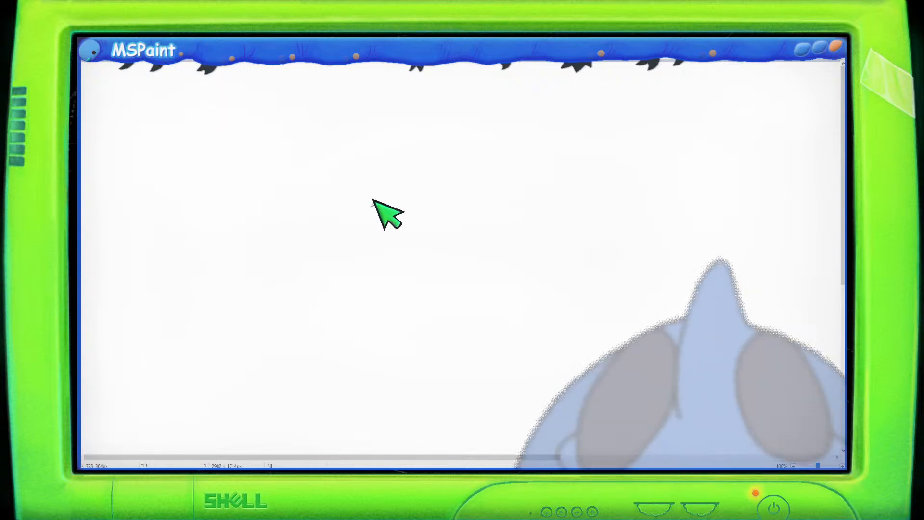
drag(413, 233, 407, 249)
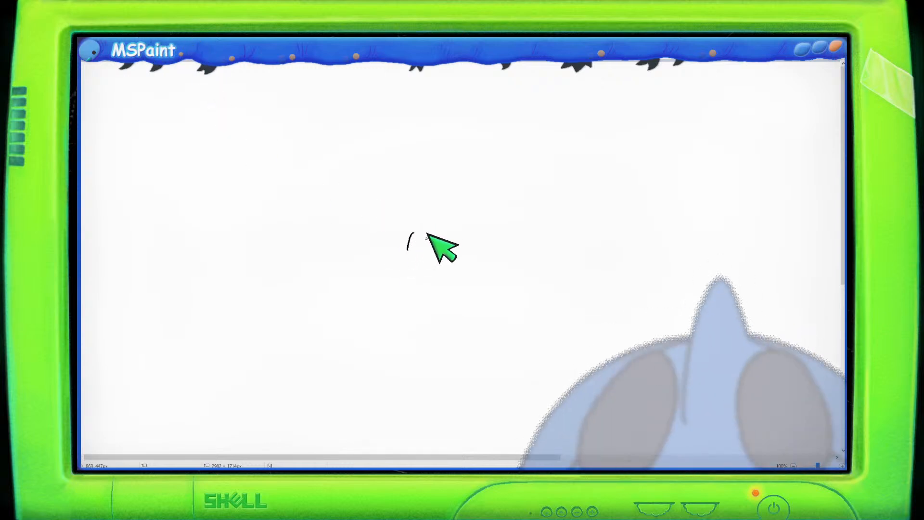
key(ctrl+z)
drag(412, 289, 409, 190)
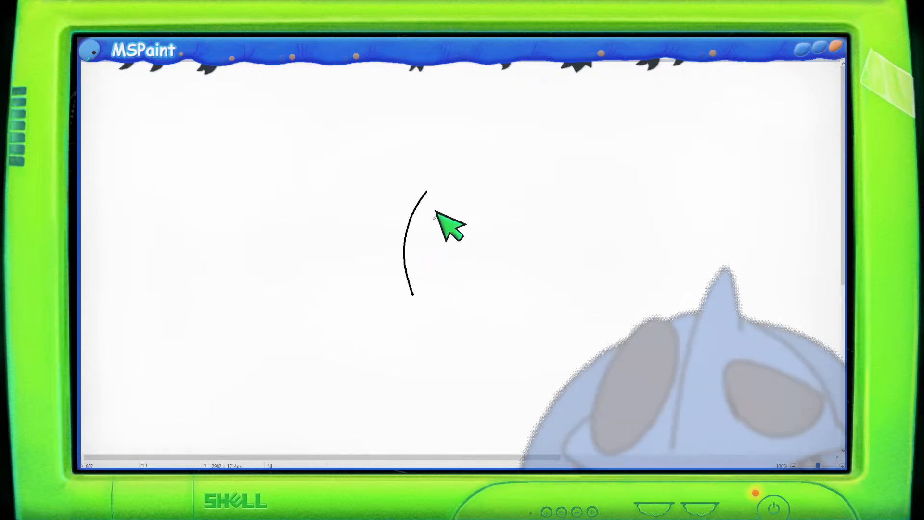
key(ctrl+z)
drag(398, 296, 391, 212)
key(ctrl+z)
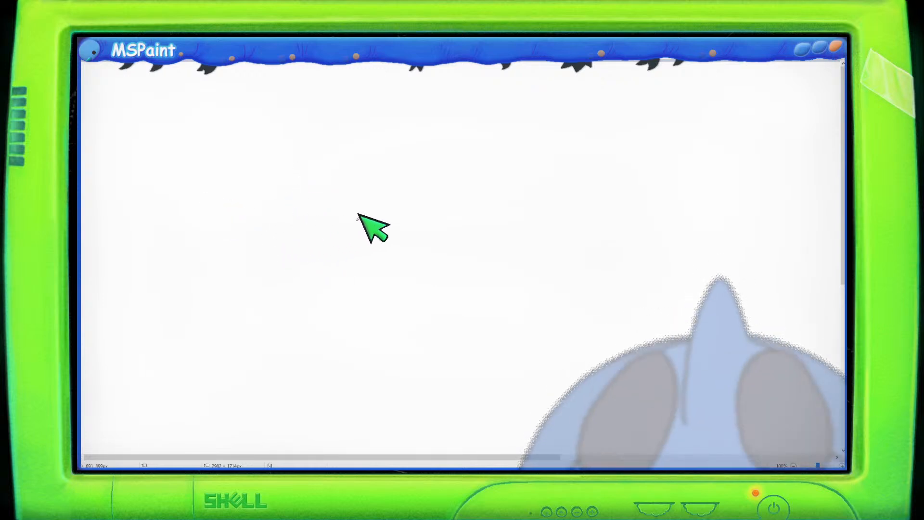
- Draw a crewmate outline with an oval visor, rounded body, two short legs, spiky hair and two tiny marks under the visor
mouse_move(360, 218)
mouse_down()
mouse_move(313, 207)
mouse_move(305, 242)
mouse_move(349, 257)
mouse_move(371, 245)
mouse_move(371, 224)
mouse_up()
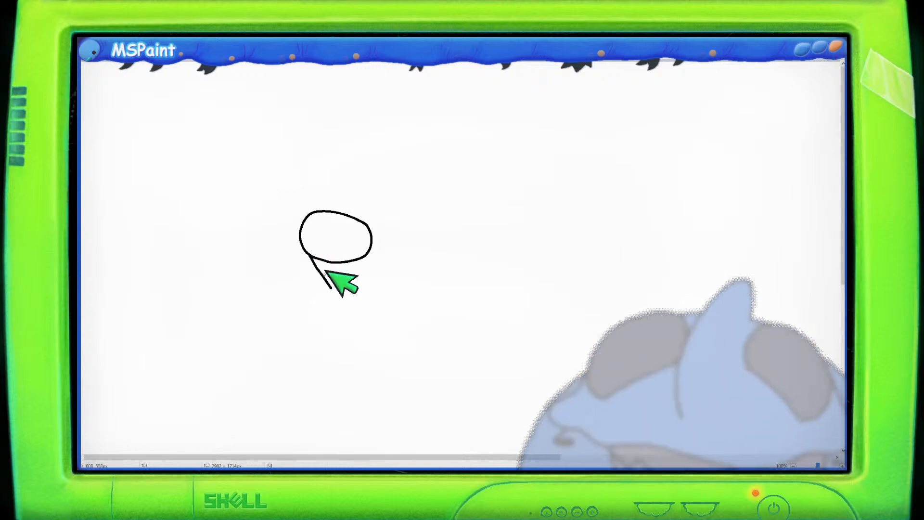
drag(312, 256, 323, 293)
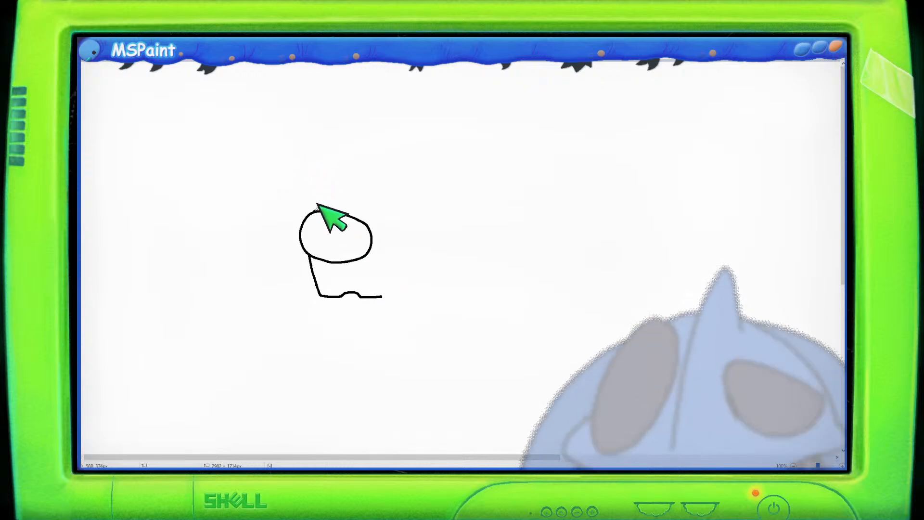
mouse_move(315, 211)
mouse_down()
mouse_move(350, 188)
mouse_move(326, 176)
mouse_move(313, 139)
mouse_move(337, 164)
mouse_move(344, 146)
mouse_move(354, 167)
mouse_move(376, 158)
mouse_move(375, 174)
mouse_move(391, 176)
mouse_move(396, 205)
mouse_up()
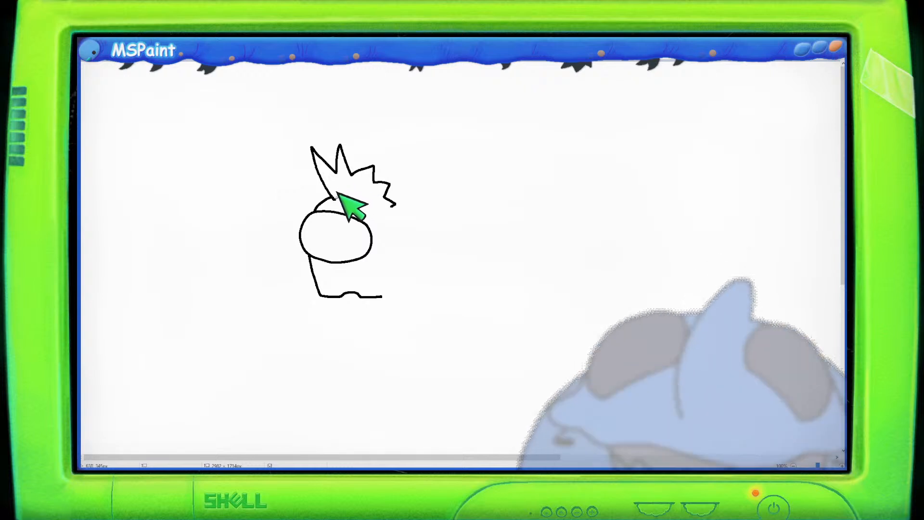
mouse_move(339, 198)
mouse_down()
mouse_move(362, 191)
mouse_move(388, 206)
mouse_move(386, 294)
mouse_up()
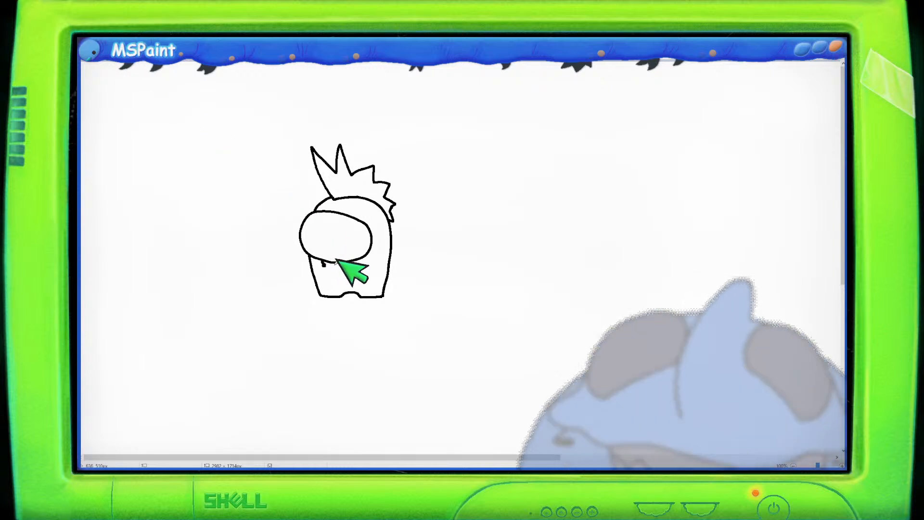
drag(335, 260, 337, 262)
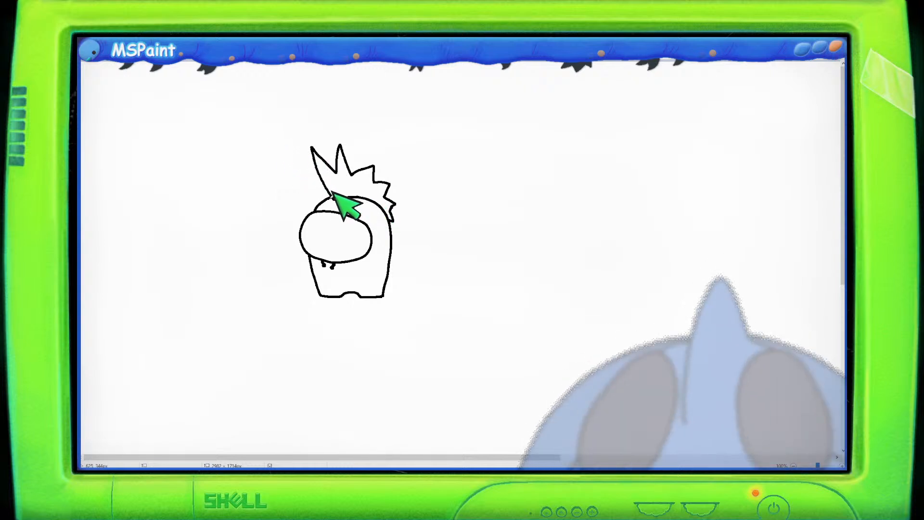
- Replace the tall spikes at the front of the hair with shorter ones that sweep toward the visor side
drag(323, 194, 297, 195)
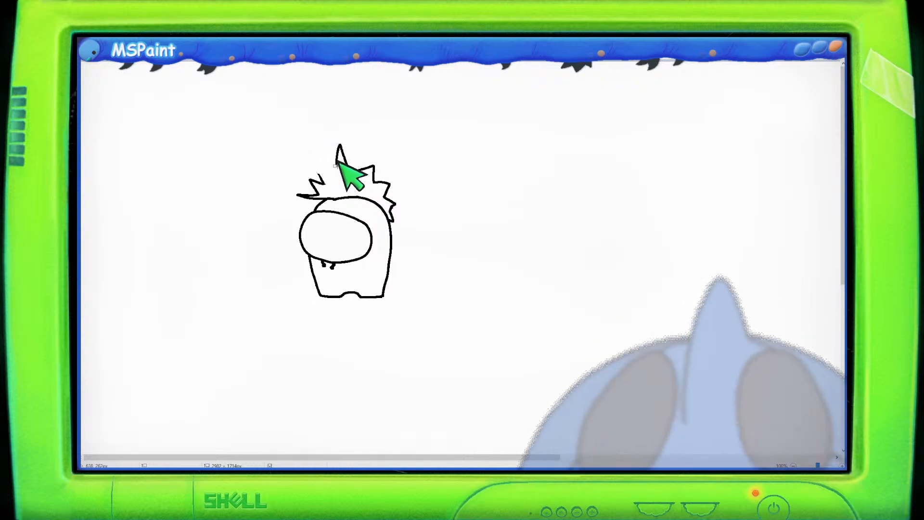
drag(339, 162, 348, 148)
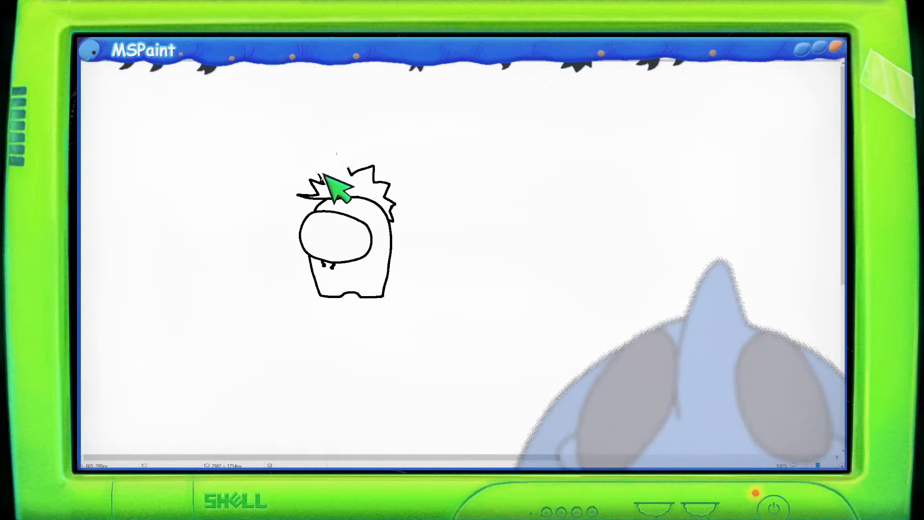
drag(320, 175, 320, 162)
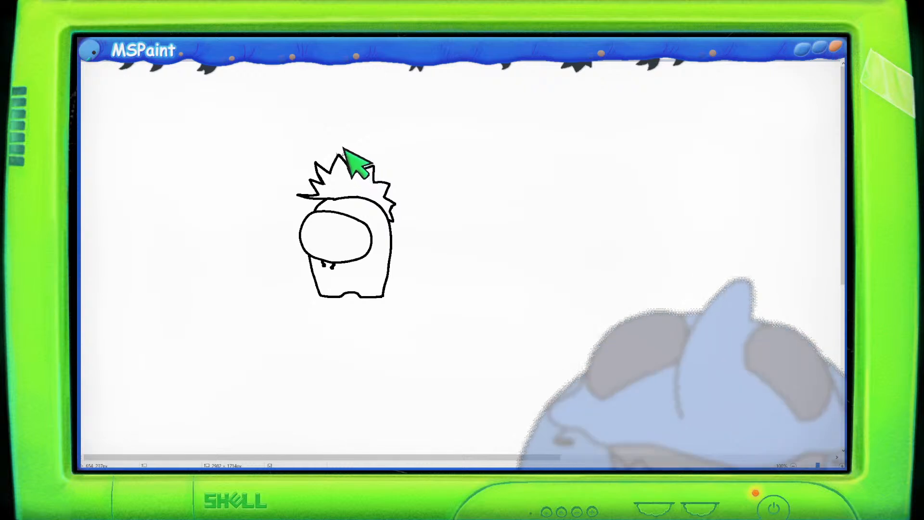
key(ctrl+z)
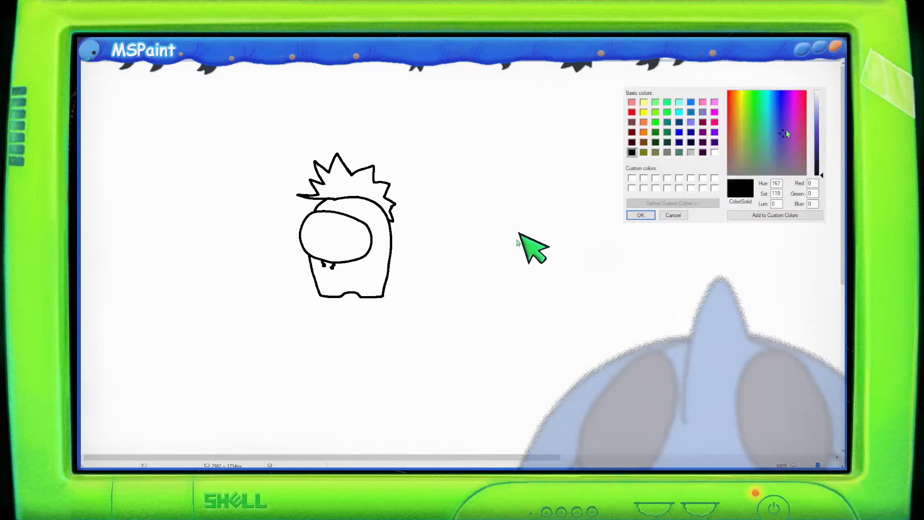
- Mix a purple with RGB 91, 51, 174 and fill the crewmate's body with it
click(785, 129)
click(817, 137)
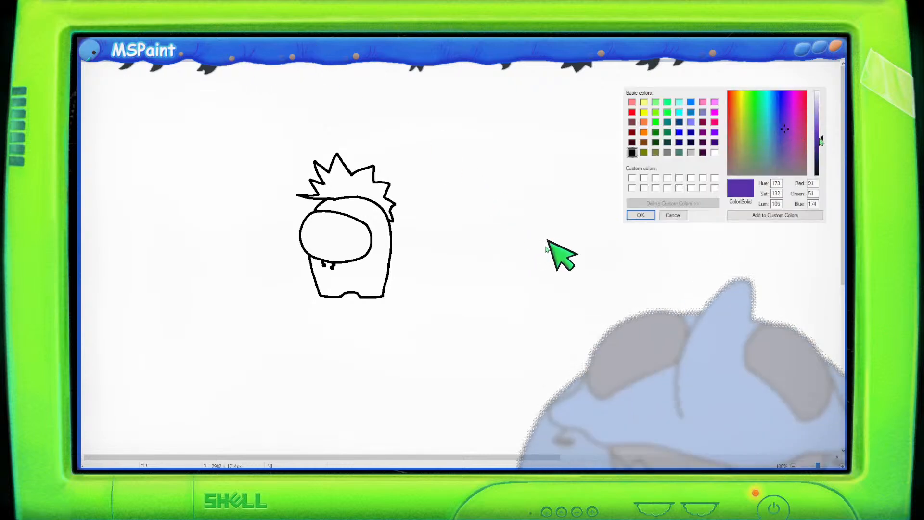
click(641, 215)
click(379, 212)
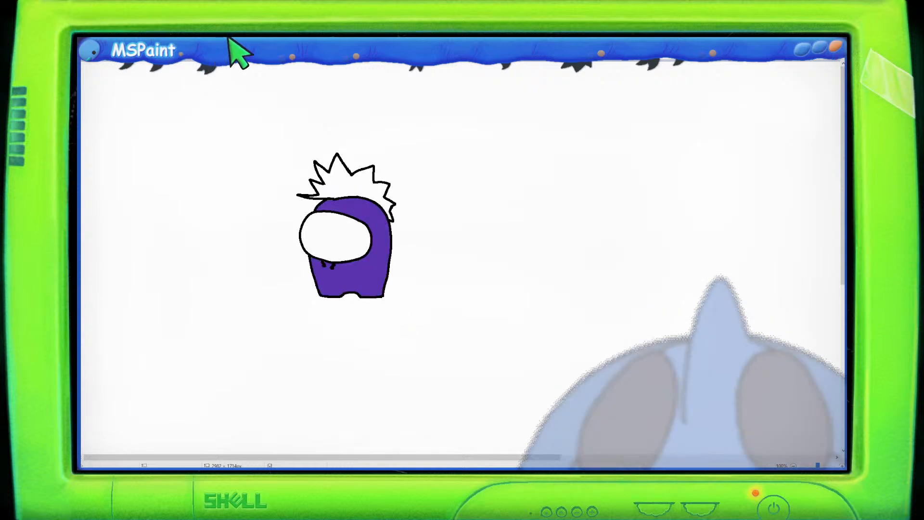
- Mix a medium blue with RGB 33, 143, 197 and fill the visor with it
click(774, 121)
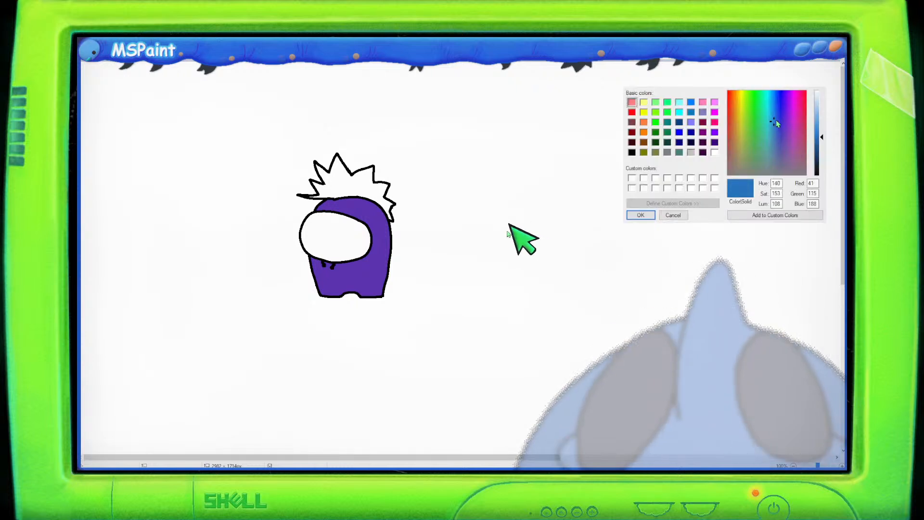
click(771, 115)
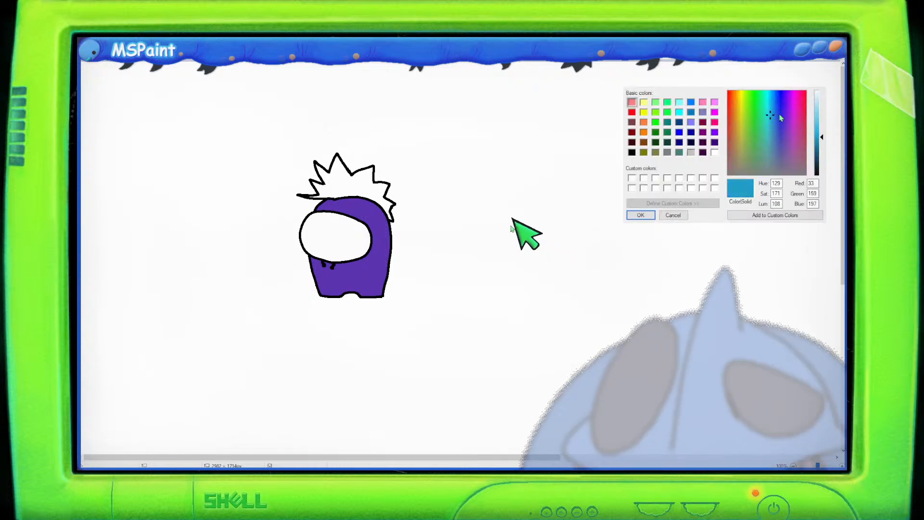
click(775, 121)
key(Return)
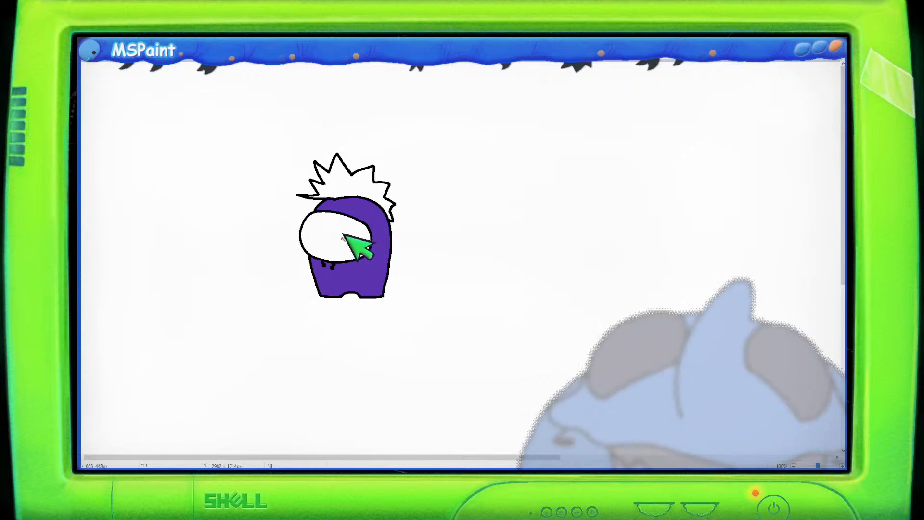
click(344, 231)
- Mix a light blue with RGB 121, 201, 215 and refill the visor with it
click(470, 38)
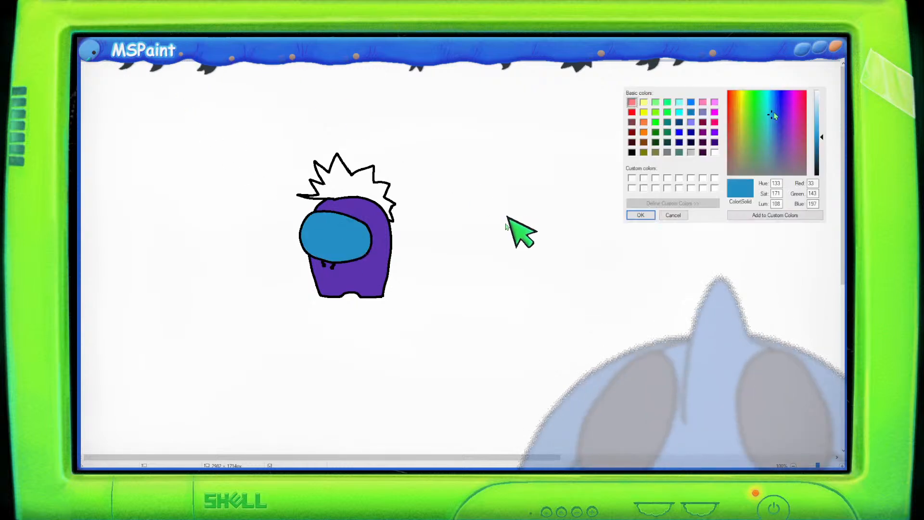
click(770, 107)
click(817, 120)
click(772, 140)
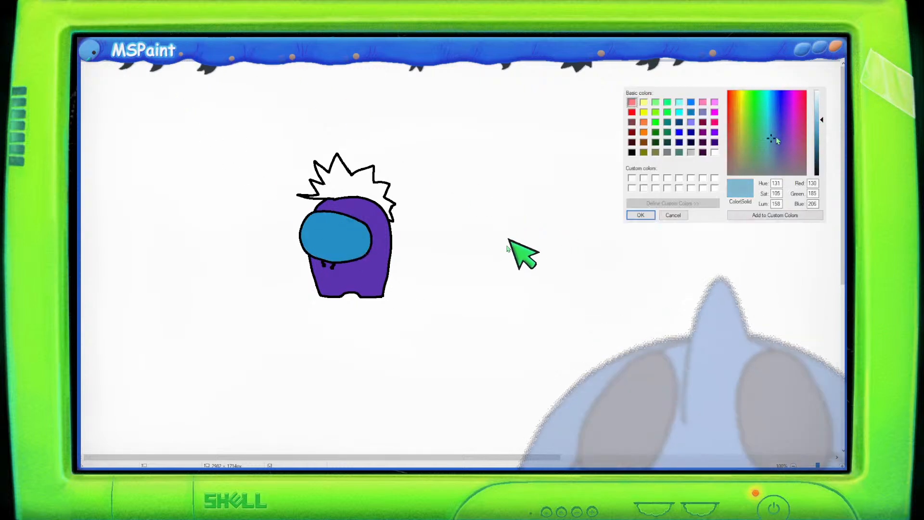
click(769, 131)
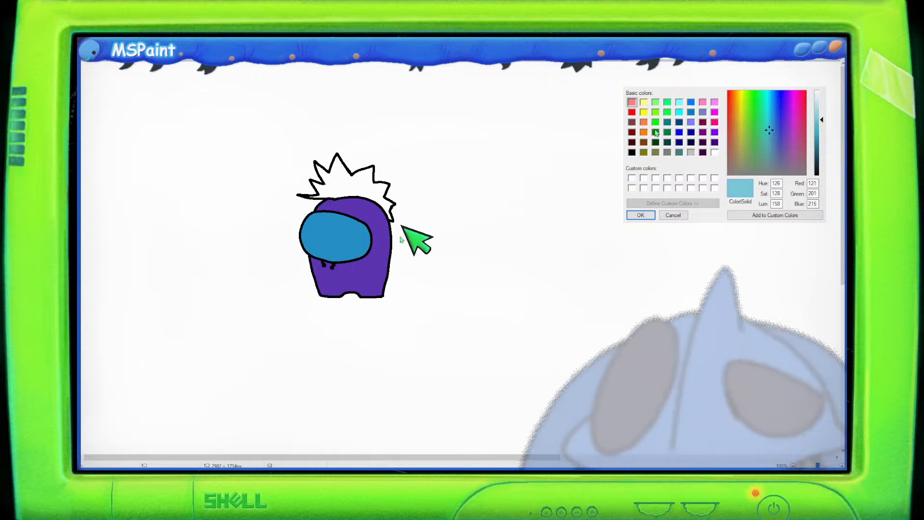
key(Return)
click(328, 227)
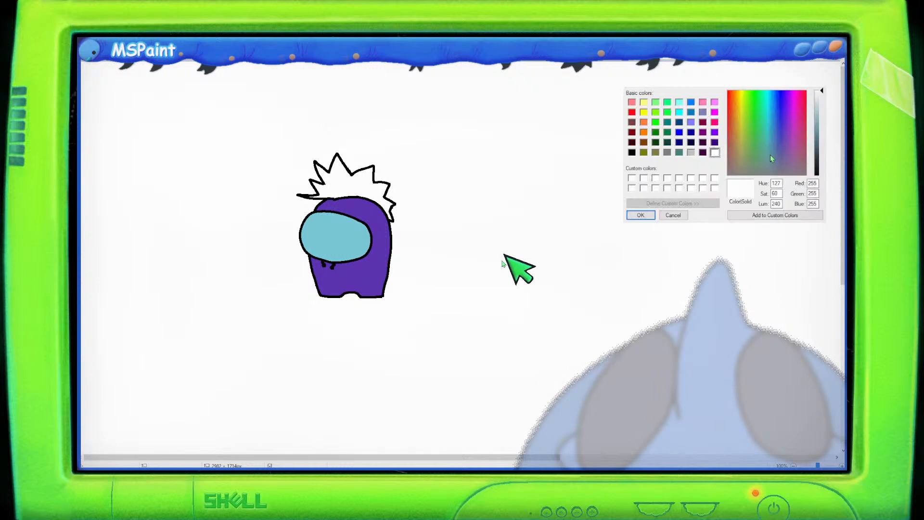
- Paint a pale grey-blue (RGB 204, 222, 225) visor highlight and fill the hair lime green (RGB 163, 224, 35) with darker green shading
click(769, 153)
click(816, 114)
click(818, 107)
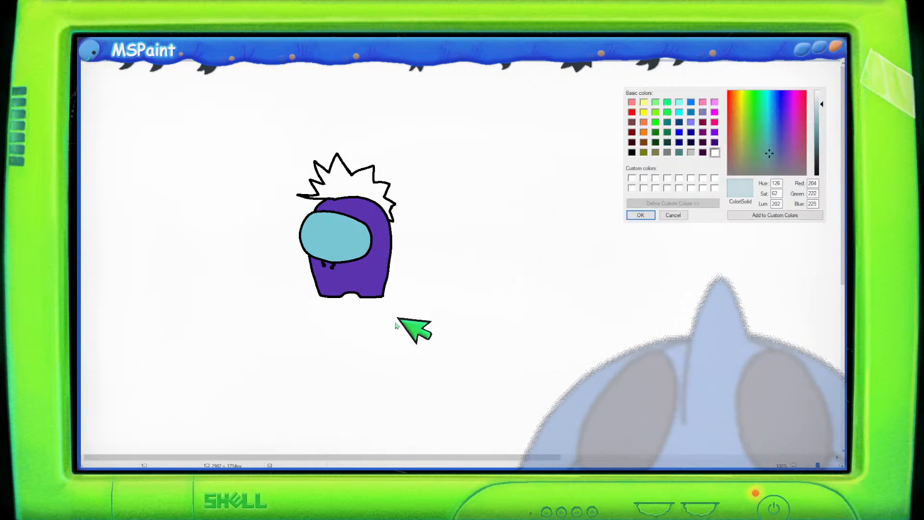
click(641, 215)
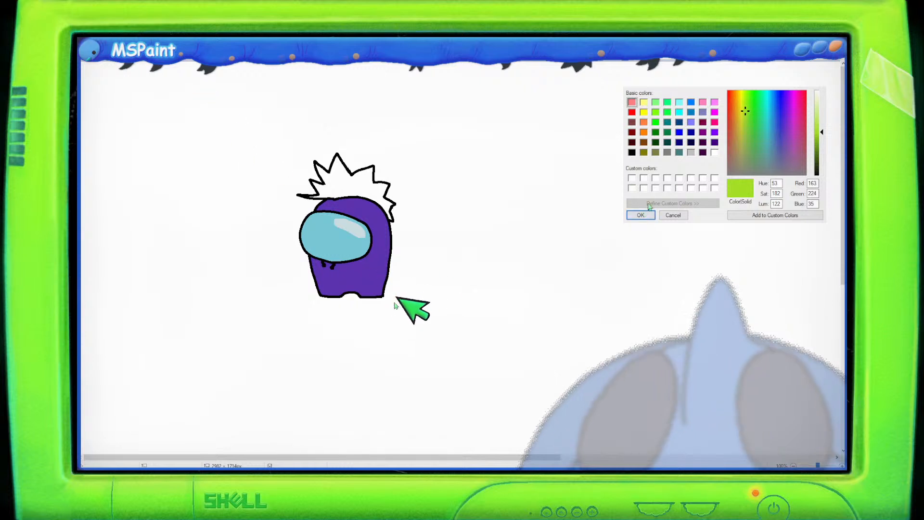
click(346, 178)
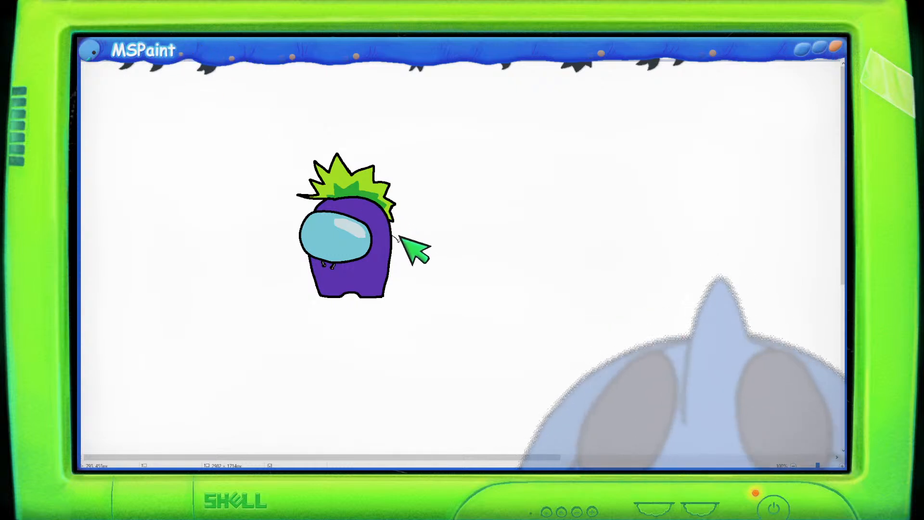
- Add a purple-filled backpack behind the crewmate's body and move the whole character to the upper-left corner of the canvas
drag(394, 233, 391, 275)
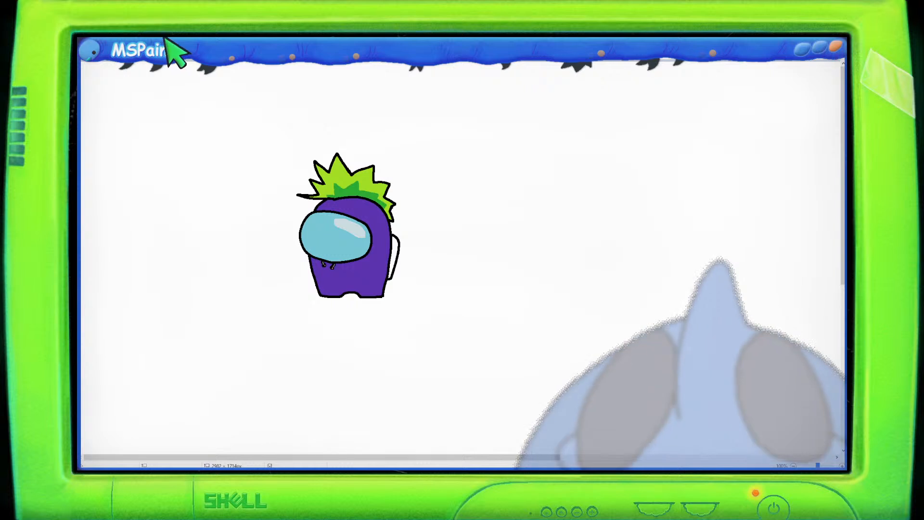
click(394, 247)
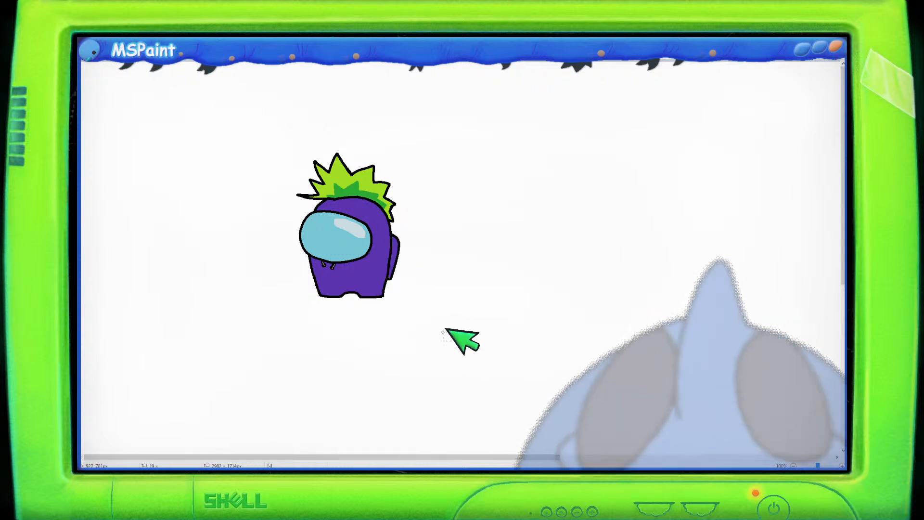
drag(452, 341, 253, 133)
drag(366, 234, 159, 152)
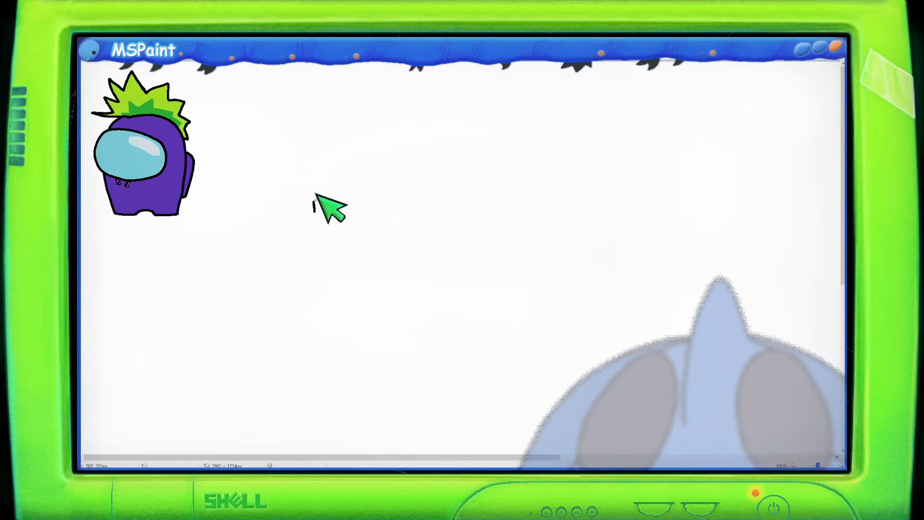
- Outline a second crewmate's body with two legs beside the purple one and add an oval visor facing right
mouse_move(316, 194)
mouse_down()
mouse_move(316, 131)
mouse_move(329, 120)
mouse_move(355, 128)
mouse_up()
mouse_move(315, 195)
mouse_down()
mouse_move(315, 120)
mouse_move(350, 101)
mouse_move(374, 118)
mouse_move(402, 196)
mouse_up()
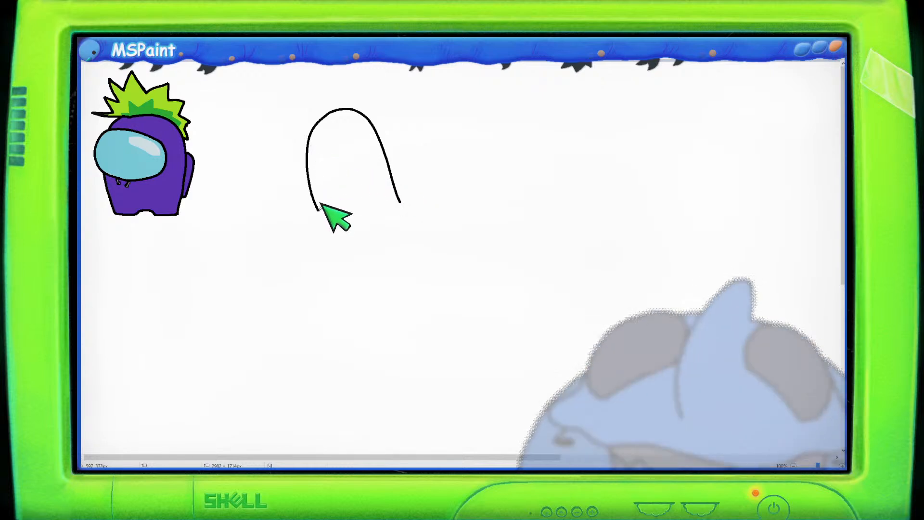
mouse_move(320, 204)
mouse_down()
mouse_move(356, 187)
mouse_move(399, 205)
mouse_up()
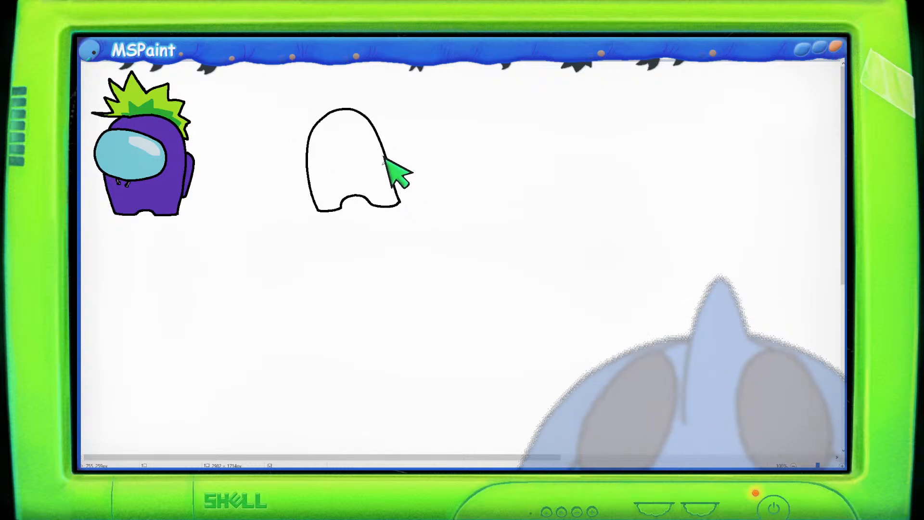
mouse_move(384, 125)
mouse_down()
mouse_move(327, 138)
mouse_move(323, 154)
mouse_move(351, 162)
mouse_move(385, 123)
mouse_up()
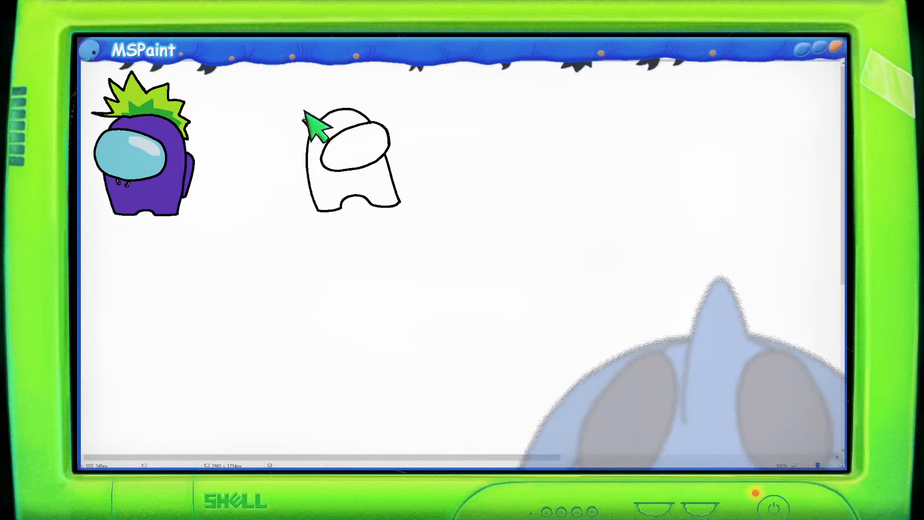
- Draw a jester hat's brim on the second crewmate's head and move the whole drawing down to make room above
mouse_move(304, 111)
mouse_down()
mouse_move(350, 93)
mouse_move(373, 94)
mouse_move(371, 107)
mouse_up()
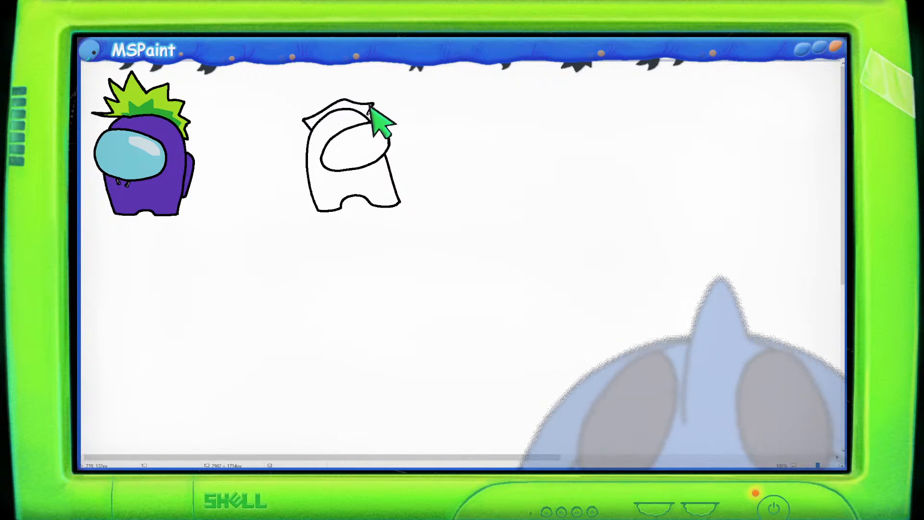
click(137, 40)
drag(461, 255, 268, 66)
mouse_move(335, 128)
mouse_down()
mouse_move(336, 163)
mouse_move(275, 145)
mouse_move(266, 153)
mouse_move(279, 124)
mouse_move(321, 117)
mouse_up()
click(140, 39)
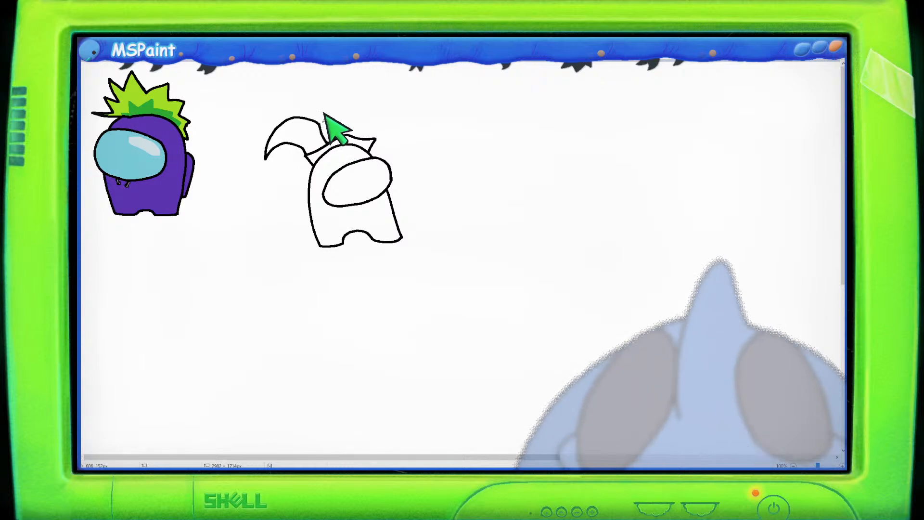
- Draw the jester hat's three curved points above the brim, with a small round bell at each tip
mouse_move(326, 98)
mouse_down()
mouse_move(344, 82)
mouse_move(368, 126)
mouse_up()
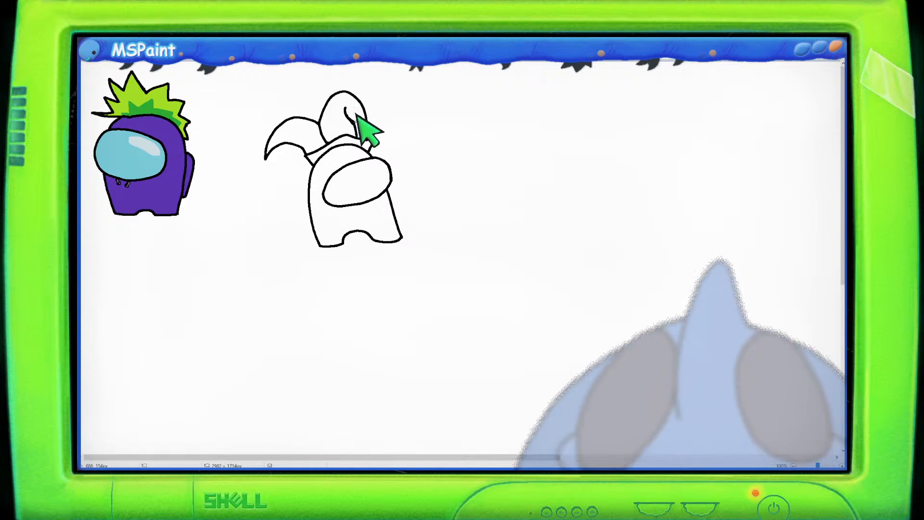
mouse_move(372, 102)
mouse_down()
mouse_move(398, 115)
mouse_move(407, 137)
mouse_move(375, 140)
mouse_up()
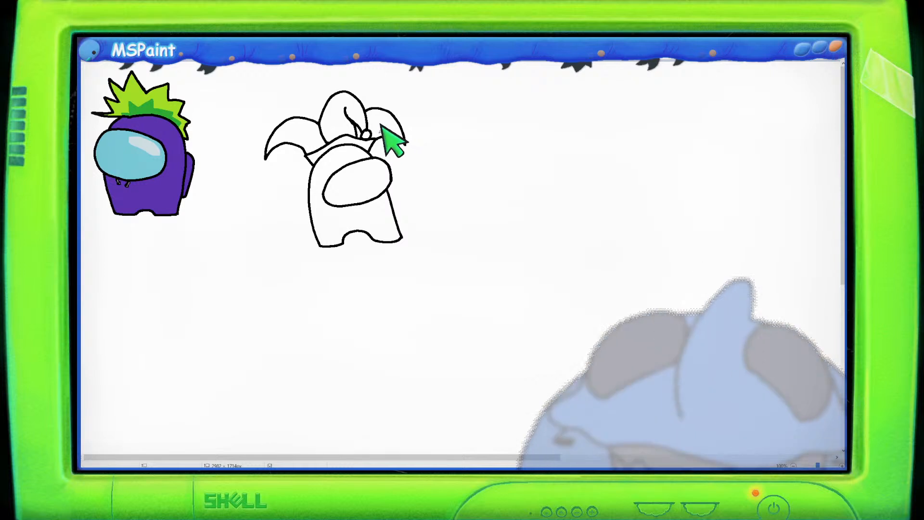
drag(265, 153, 265, 161)
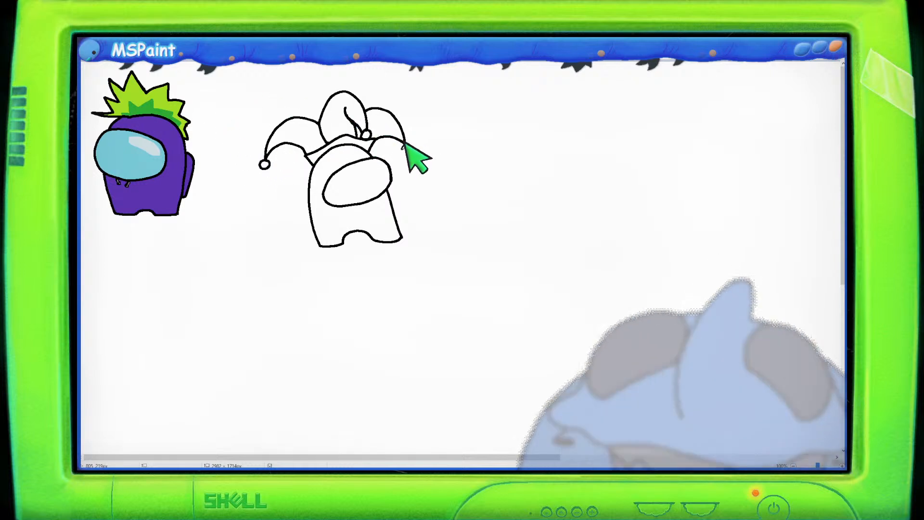
drag(406, 151, 409, 150)
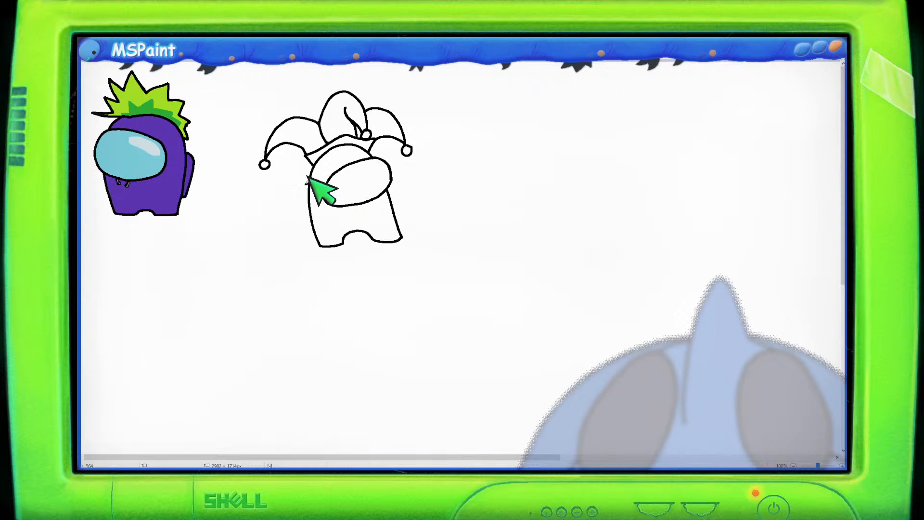
- Draw a backpack behind the second crewmate's body and a small detached hand in front of it
mouse_move(307, 177)
mouse_down()
mouse_move(309, 241)
mouse_move(319, 241)
mouse_up()
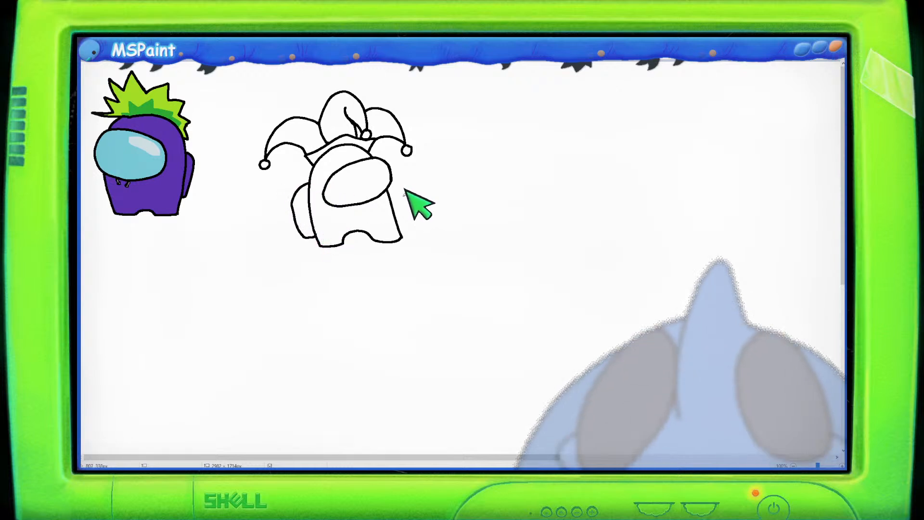
mouse_move(417, 179)
mouse_down()
mouse_move(431, 209)
mouse_move(404, 216)
mouse_up()
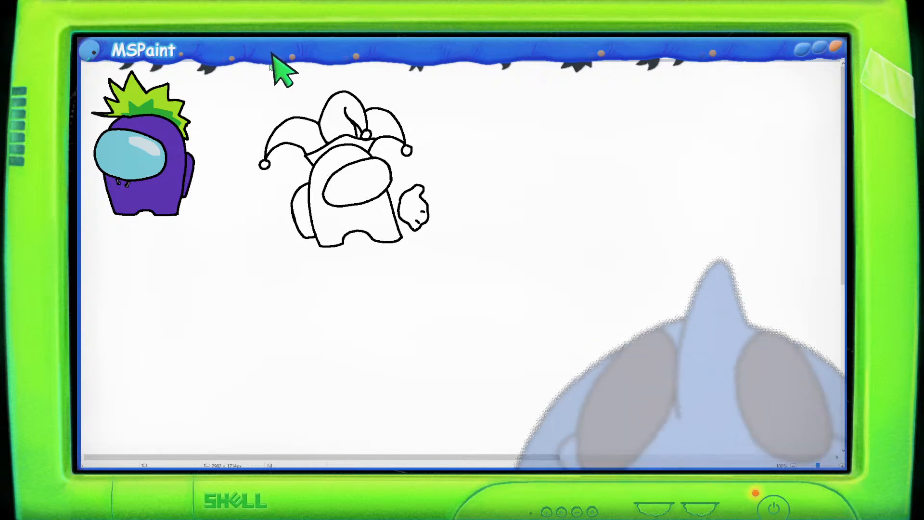
- Fill the second crewmate's backpack and body yellow-orange and its visor light blue with a pale highlight
click(305, 195)
click(317, 171)
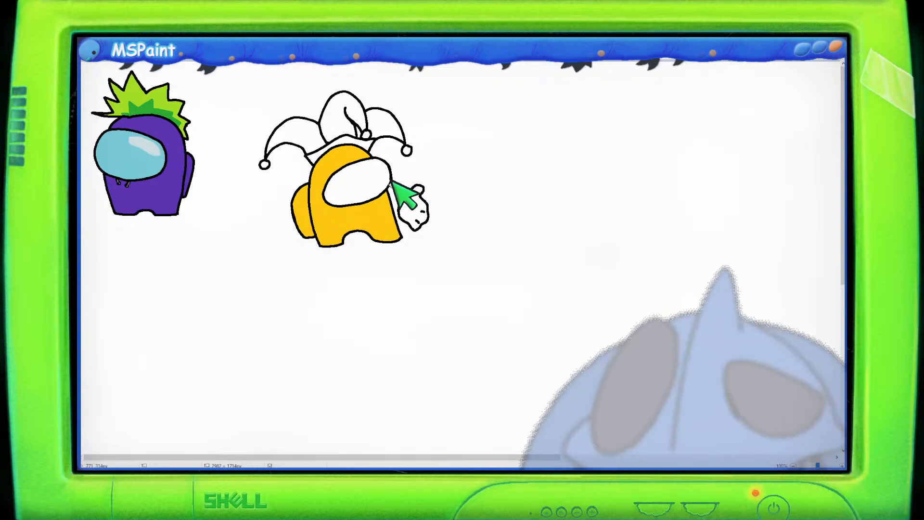
click(356, 179)
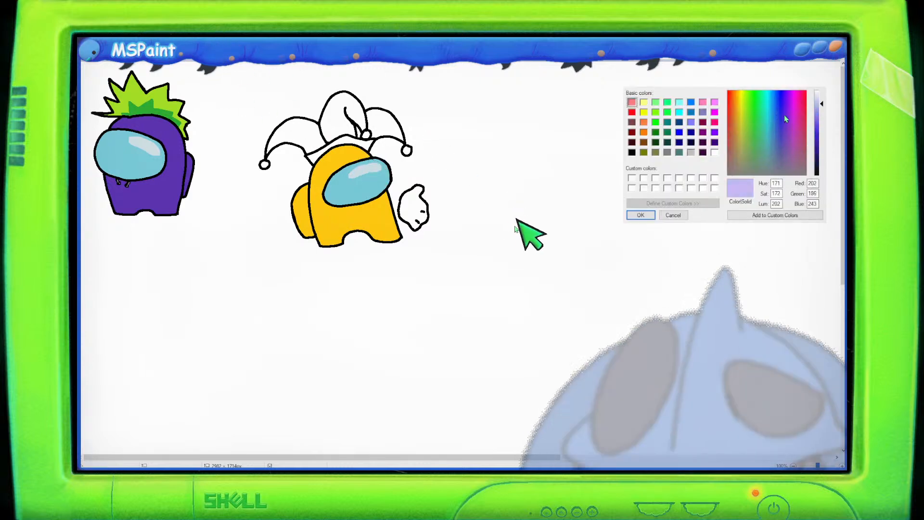
- Mix a medium purple and fill the jester hat's left point and brim with it
drag(821, 105, 821, 128)
click(641, 215)
click(289, 135)
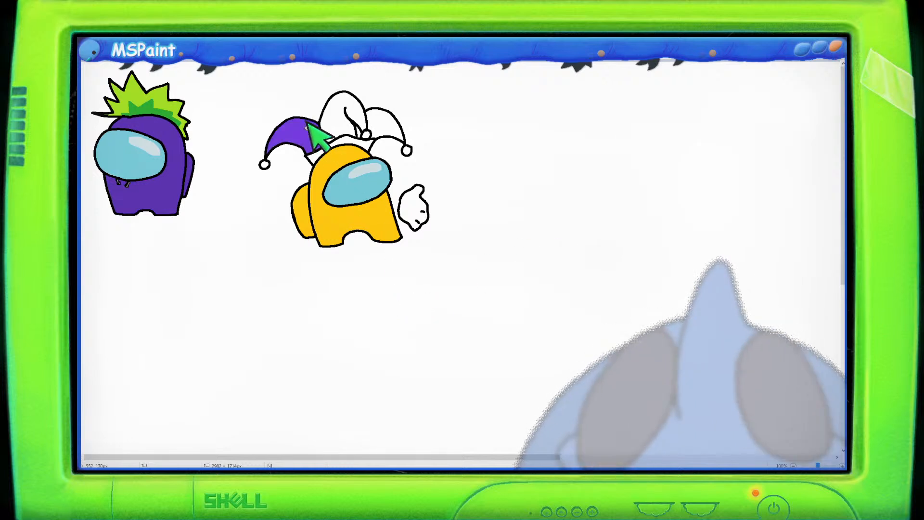
click(361, 147)
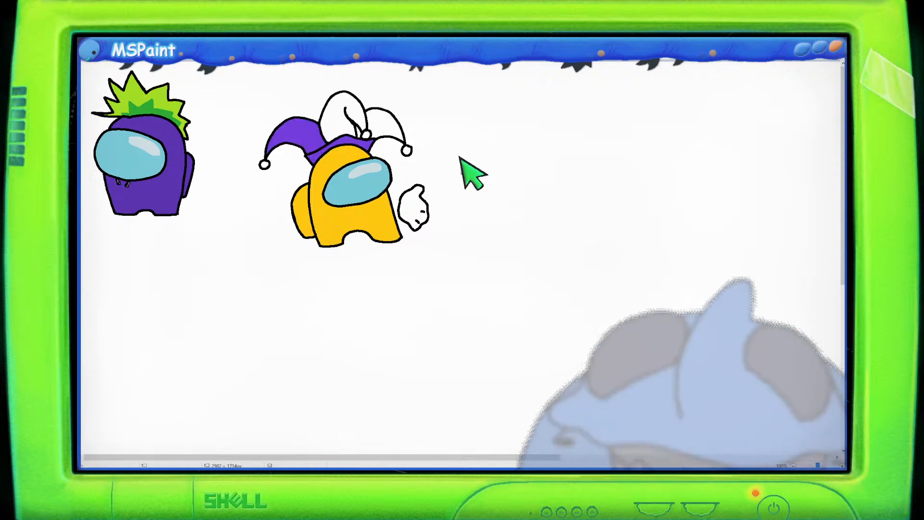
- Mix a green with RGB 57, 225, 116 and fill the jester hat's middle point with it
drag(768, 112, 758, 113)
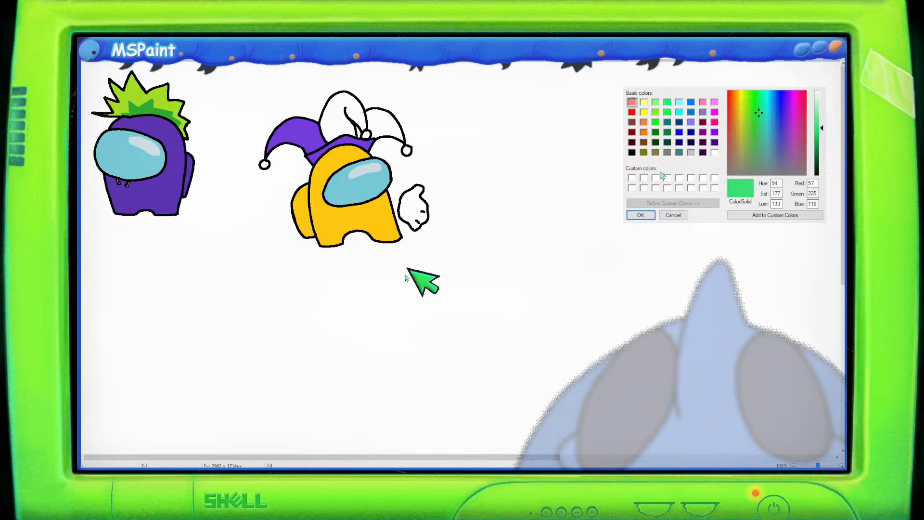
click(641, 216)
click(355, 121)
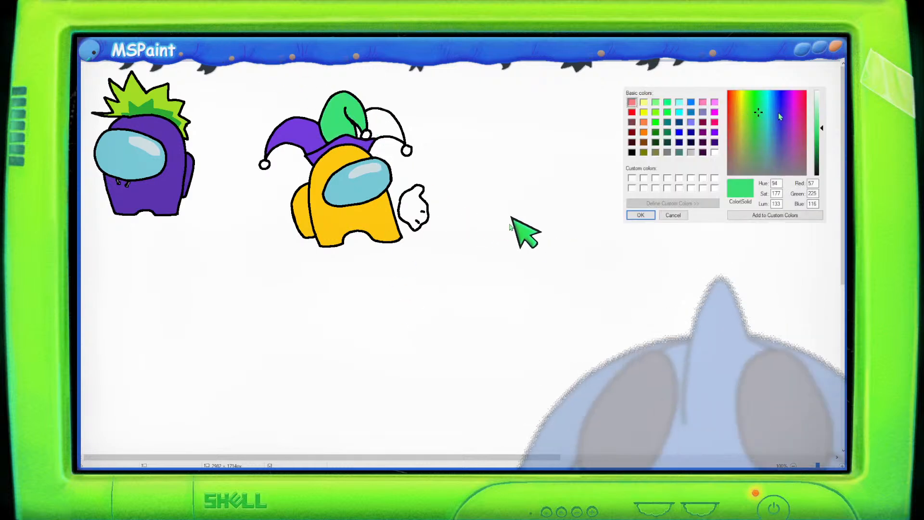
- Mix a magenta with RGB 225, 57, 213 and fill the jester hat's right point with it
click(793, 114)
key(Return)
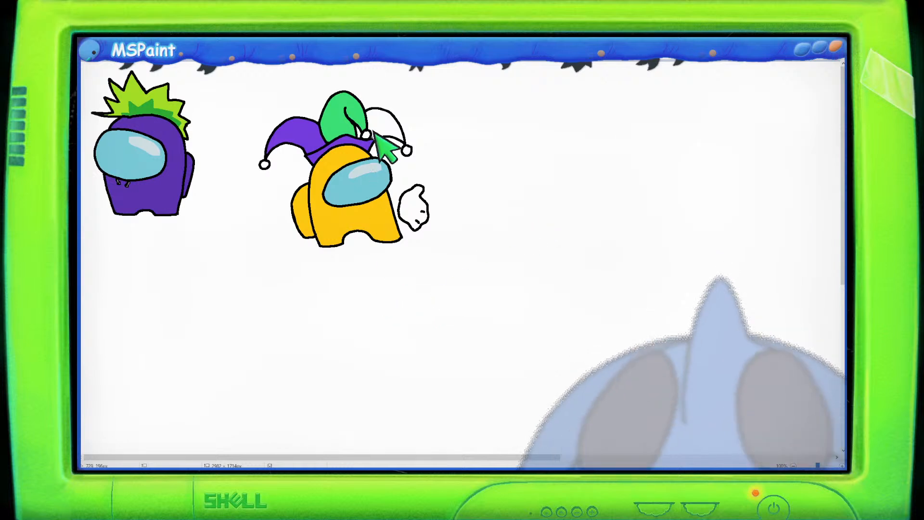
click(367, 125)
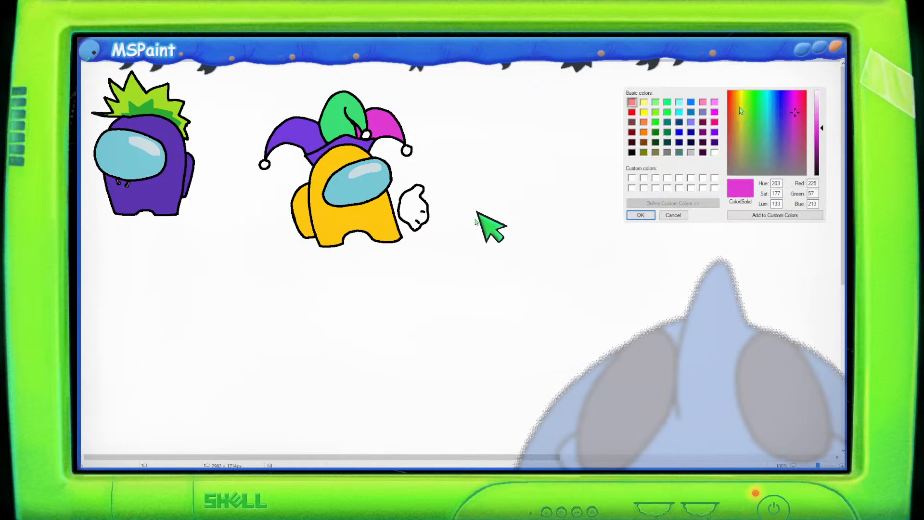
- Mix a yellow with RGB 240, 220, 81 and fill the three hat bells and the detached hand with it
click(739, 103)
drag(822, 128, 822, 121)
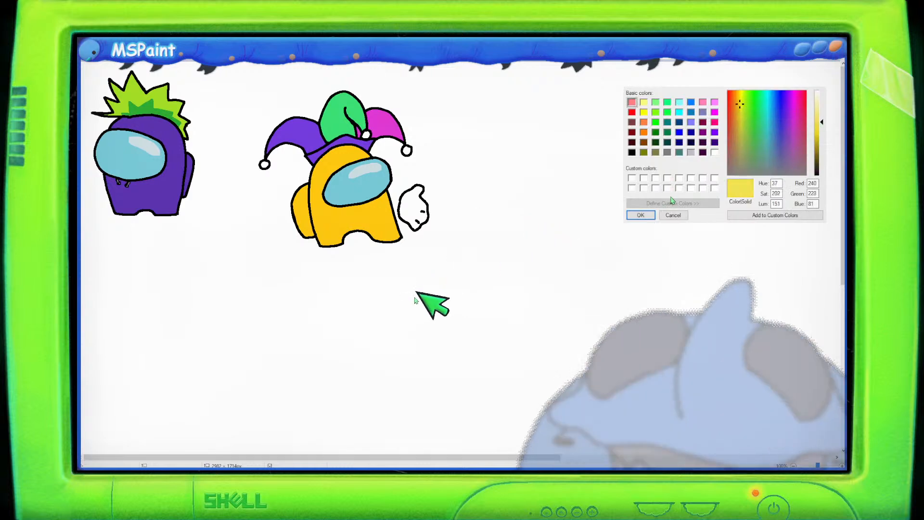
click(641, 214)
click(264, 164)
click(366, 133)
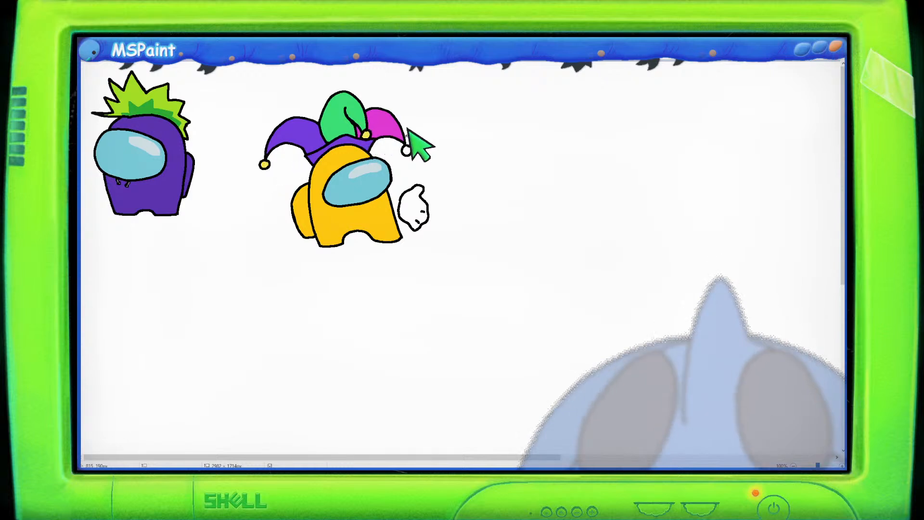
click(407, 150)
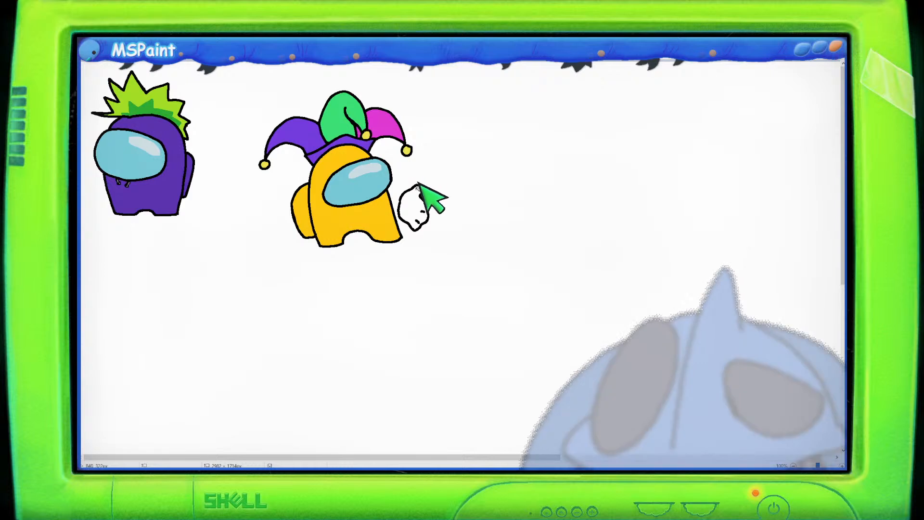
click(417, 200)
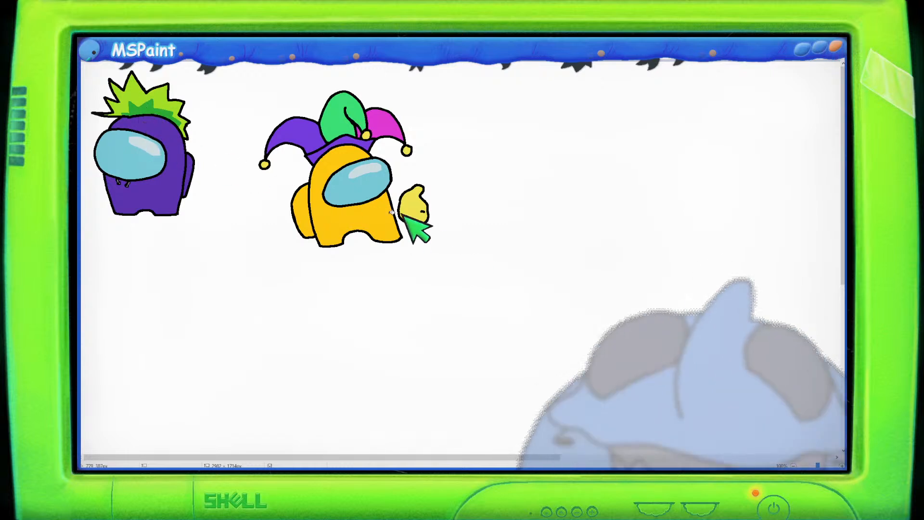
- Move the whole jester crewmate up and left so it stands next to the purple crewmate
drag(501, 277, 239, 77)
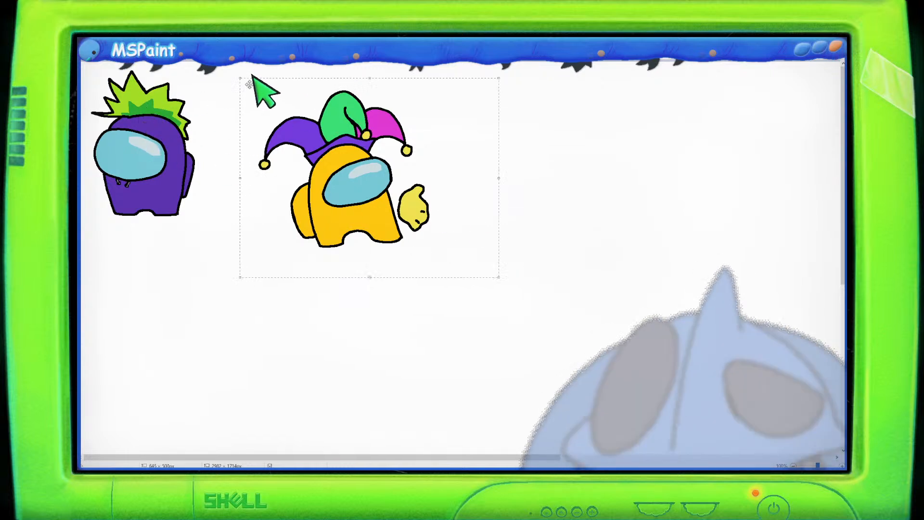
drag(321, 157, 272, 130)
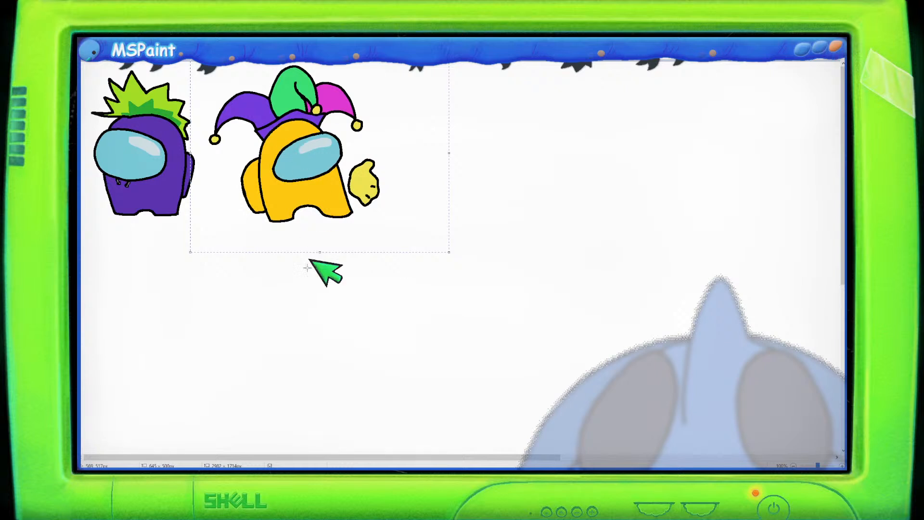
click(306, 343)
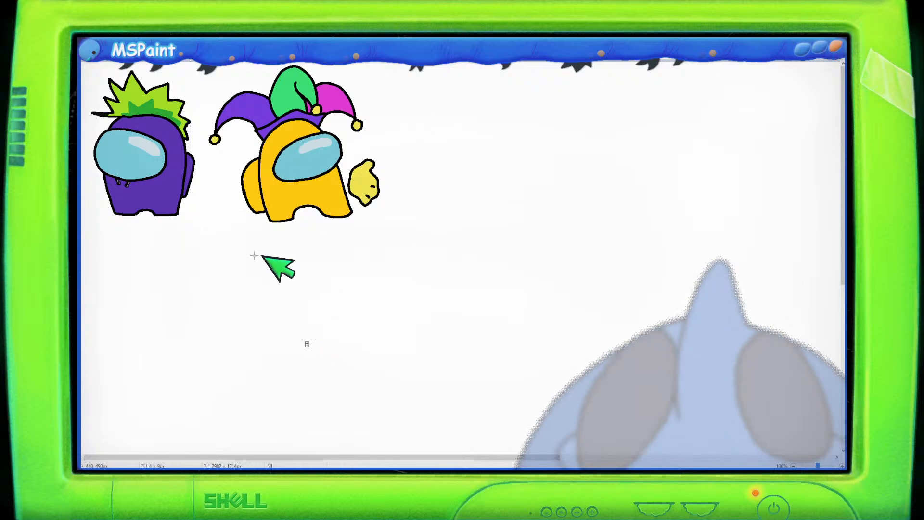
- Recolour the two small marks beneath the purple crewmate's visor grey
click(161, 39)
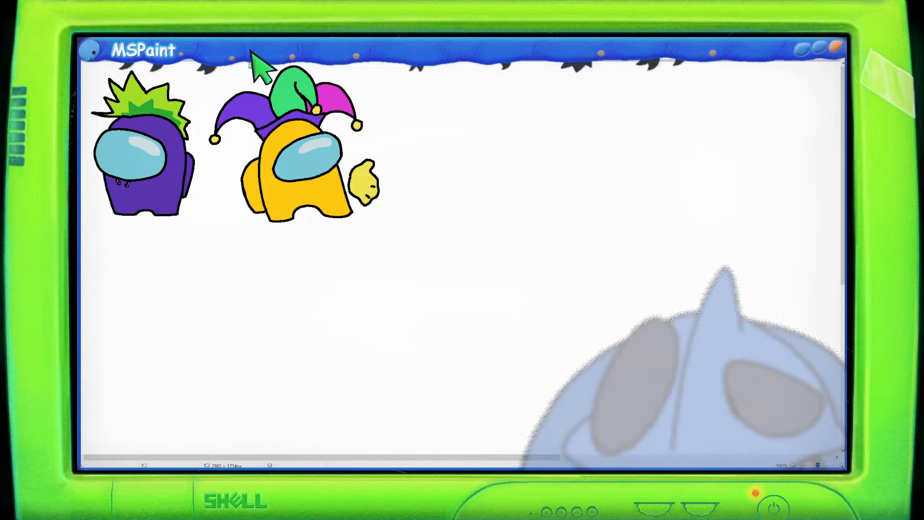
scroll(149, 110, up, 1)
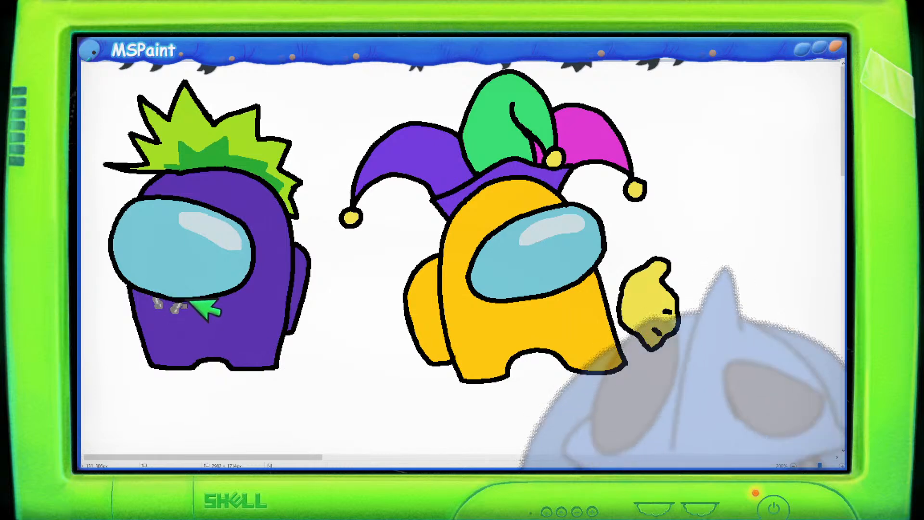
scroll(262, 313, down, 1)
scroll(295, 297, down, 2)
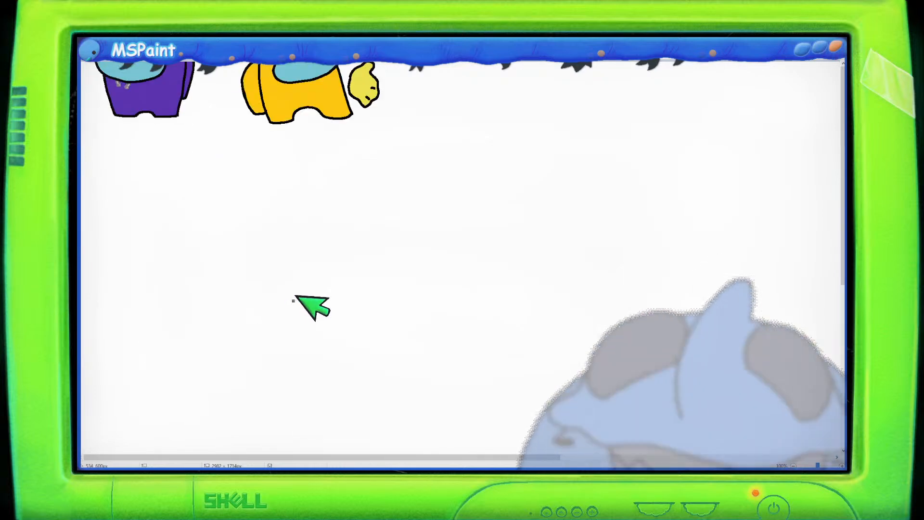
scroll(296, 295, up, 2)
scroll(296, 296, down, 1)
scroll(296, 295, up, 1)
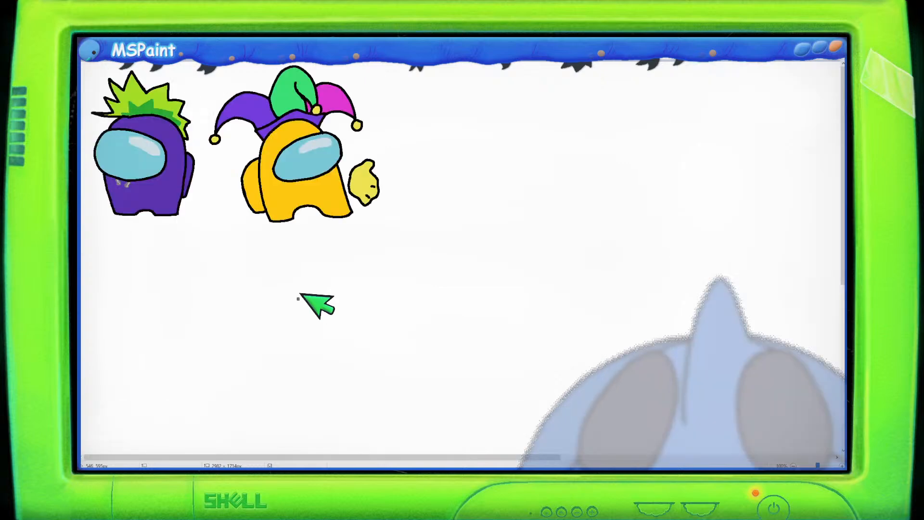
scroll(308, 297, up, 1)
scroll(344, 296, down, 1)
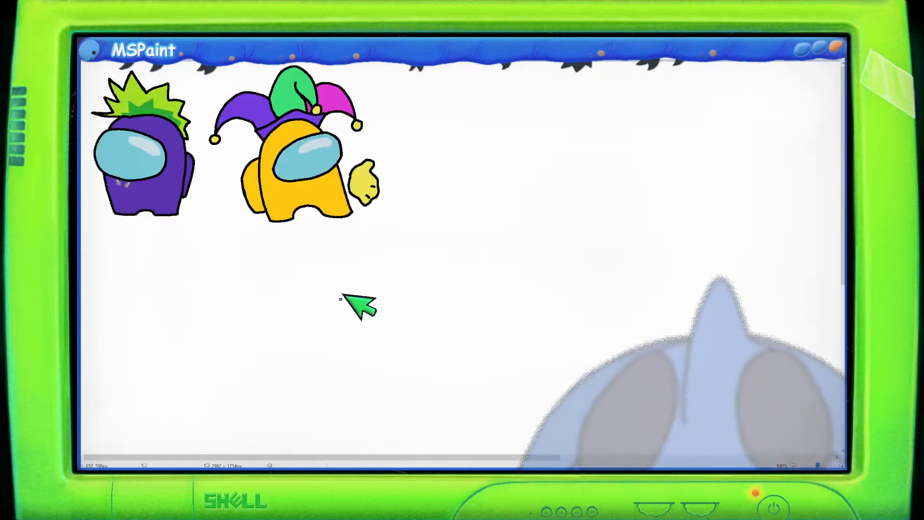
scroll(342, 295, up, 1)
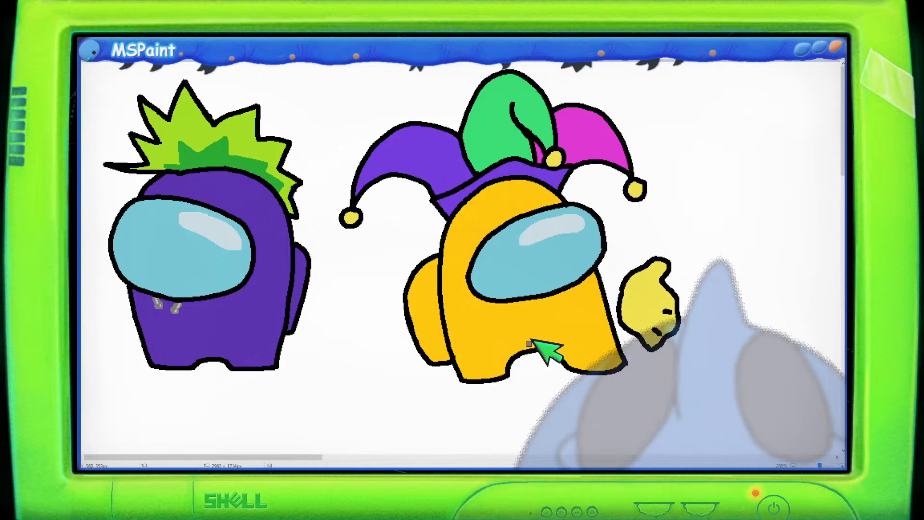
scroll(532, 343, down, 1)
scroll(538, 369, up, 1)
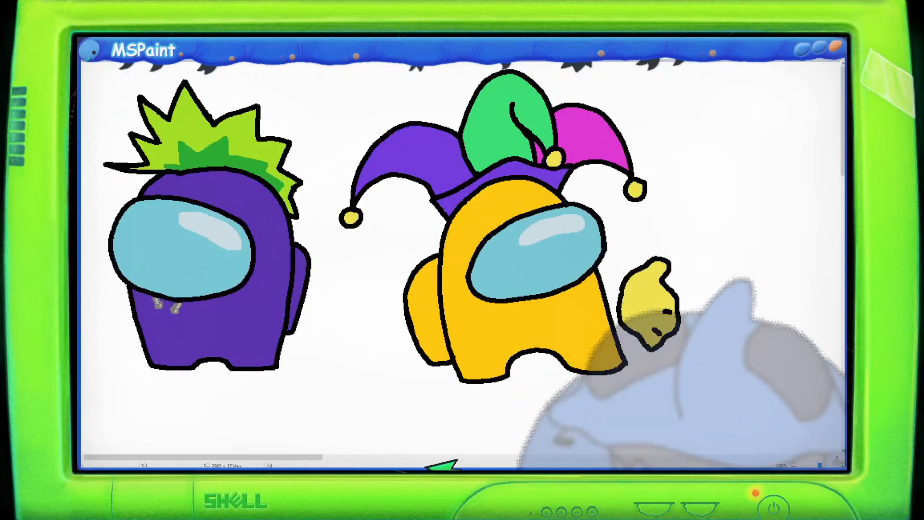
- Refill the jester crewmate's detached hand with the same yellow-orange as its body
drag(330, 458, 433, 458)
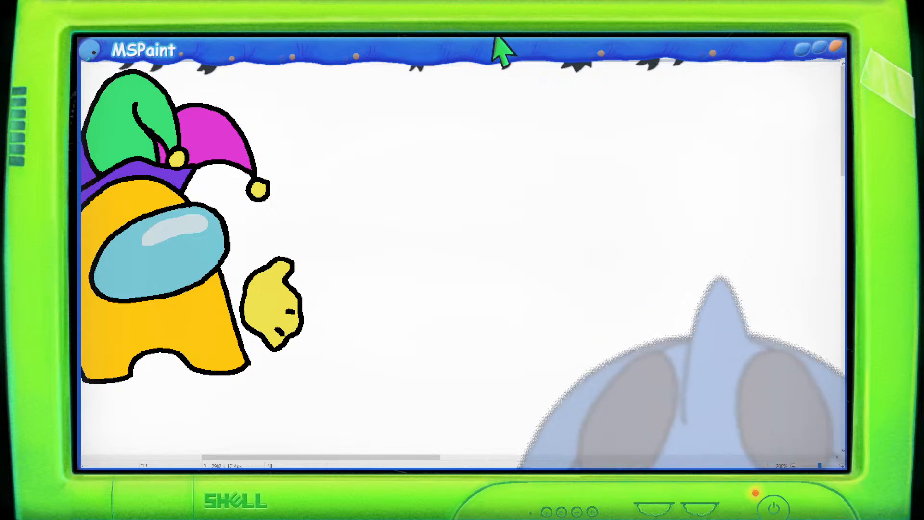
scroll(496, 161, down, 1)
scroll(244, 177, down, 1)
scroll(244, 176, up, 1)
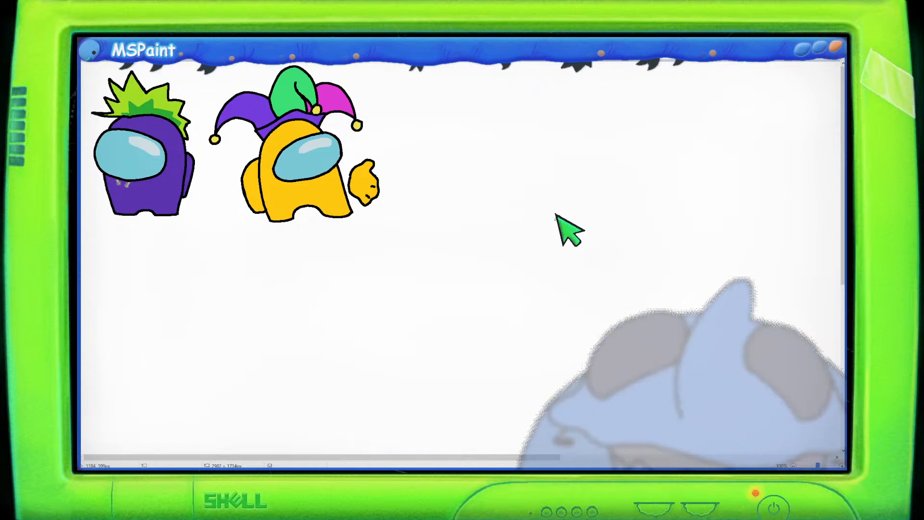
scroll(549, 260, up, 1)
drag(326, 456, 474, 456)
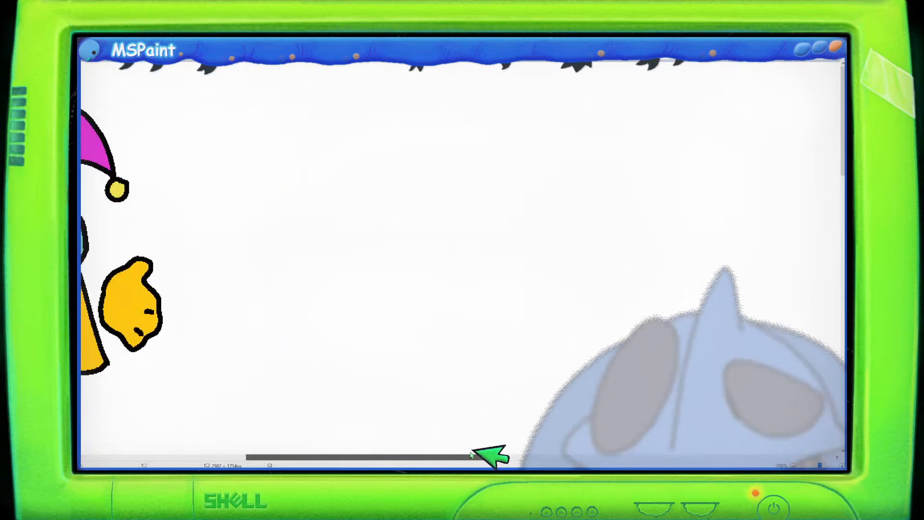
scroll(469, 440, down, 4)
scroll(392, 324, down, 2)
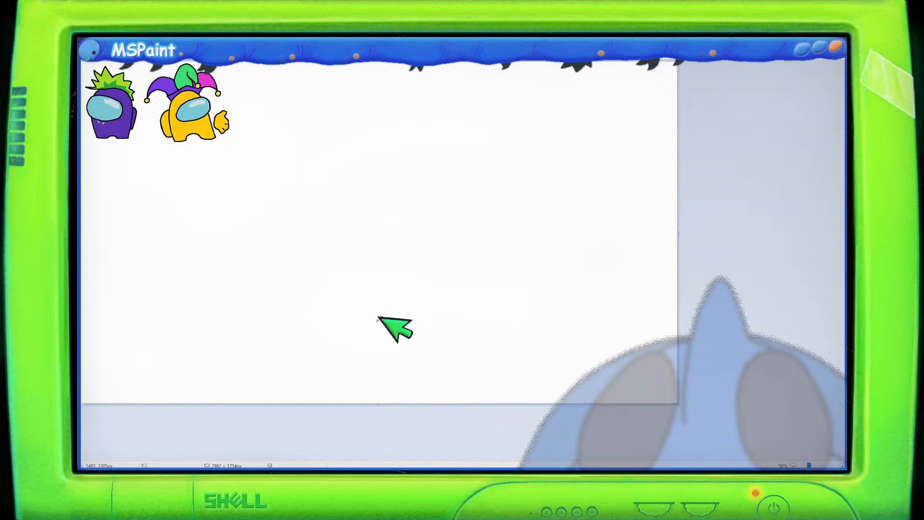
scroll(402, 324, up, 2)
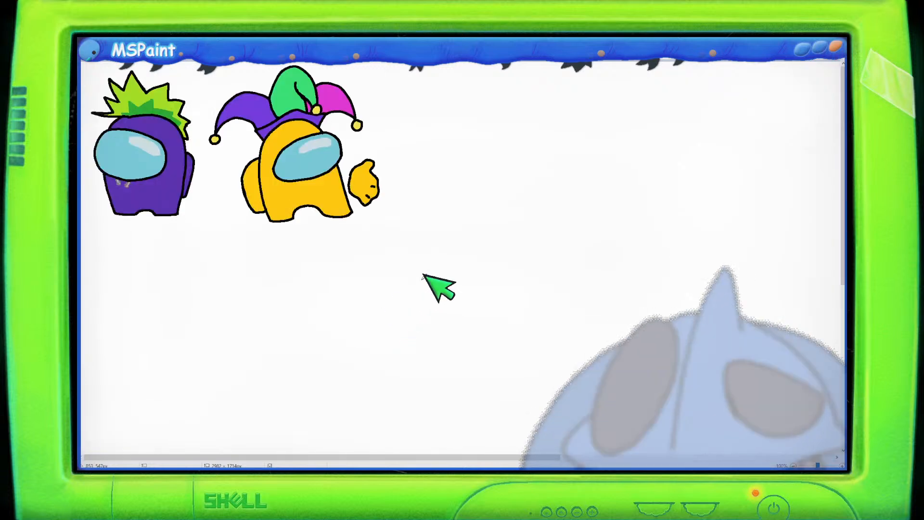
- Try a thicker black outline around the jester crewmate's body, backpack and detached hand, and undo it
scroll(553, 278, up, 1)
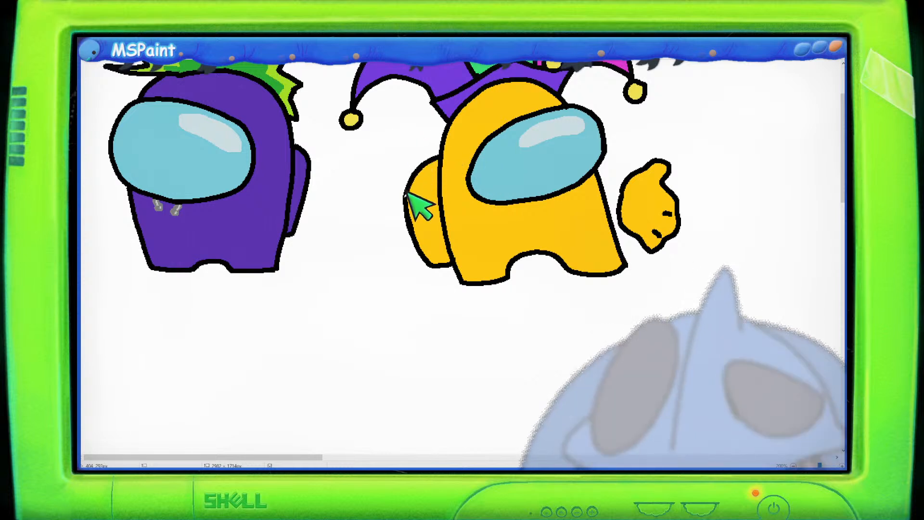
mouse_move(403, 206)
mouse_down()
mouse_move(413, 162)
mouse_move(440, 141)
mouse_move(409, 161)
mouse_move(420, 202)
mouse_move(408, 214)
mouse_move(402, 198)
mouse_move(402, 211)
mouse_move(427, 262)
mouse_move(456, 267)
mouse_move(438, 264)
mouse_move(467, 249)
mouse_move(467, 273)
mouse_move(456, 266)
mouse_move(464, 281)
mouse_move(459, 273)
mouse_move(479, 283)
mouse_move(509, 276)
mouse_move(542, 249)
mouse_move(582, 274)
mouse_move(622, 268)
mouse_move(628, 235)
mouse_move(592, 155)
mouse_move(612, 205)
mouse_up()
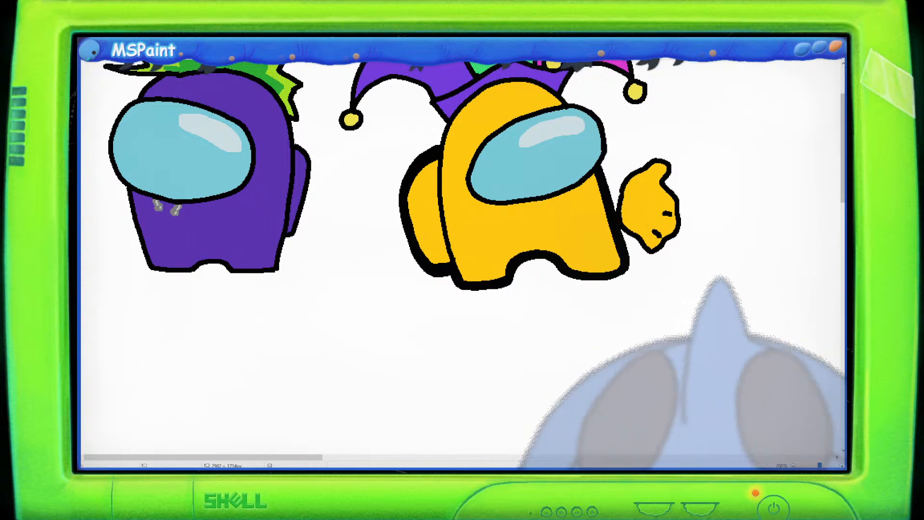
scroll(436, 197, up, 3)
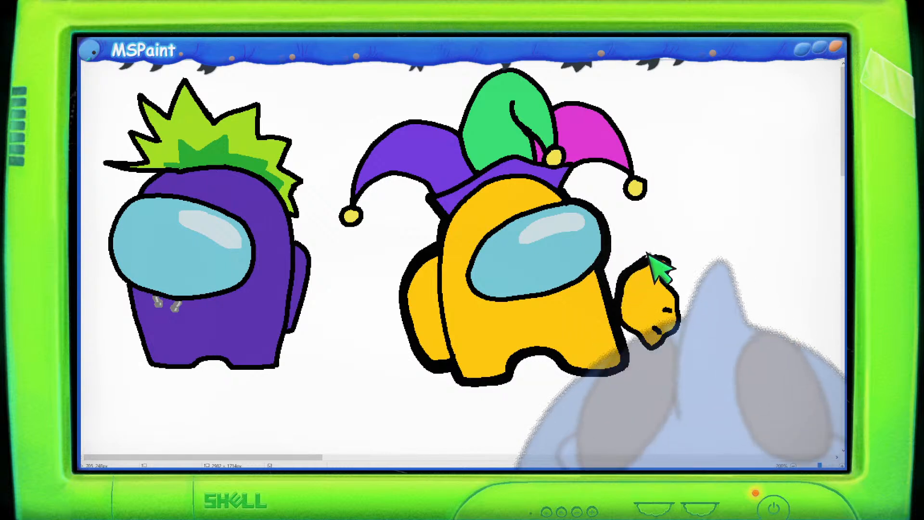
drag(648, 254, 670, 264)
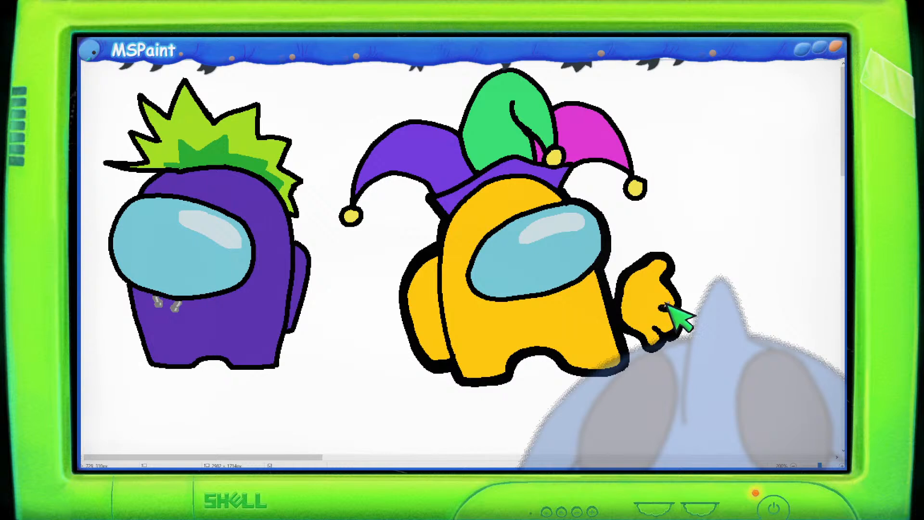
click(109, 86)
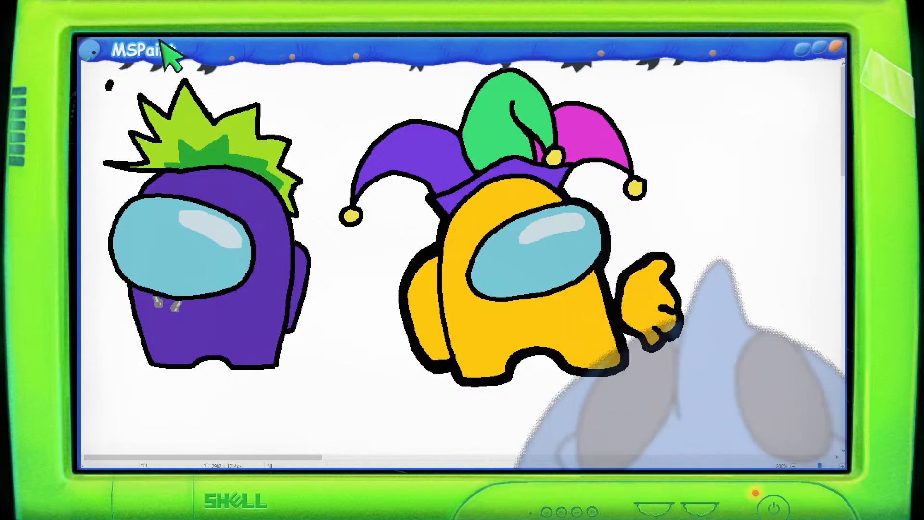
key(ctrl+z)
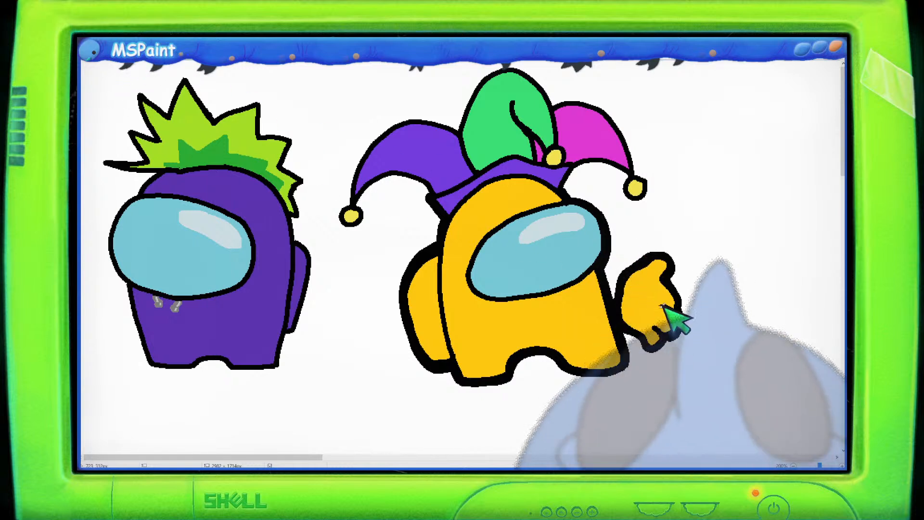
scroll(654, 304, down, 1)
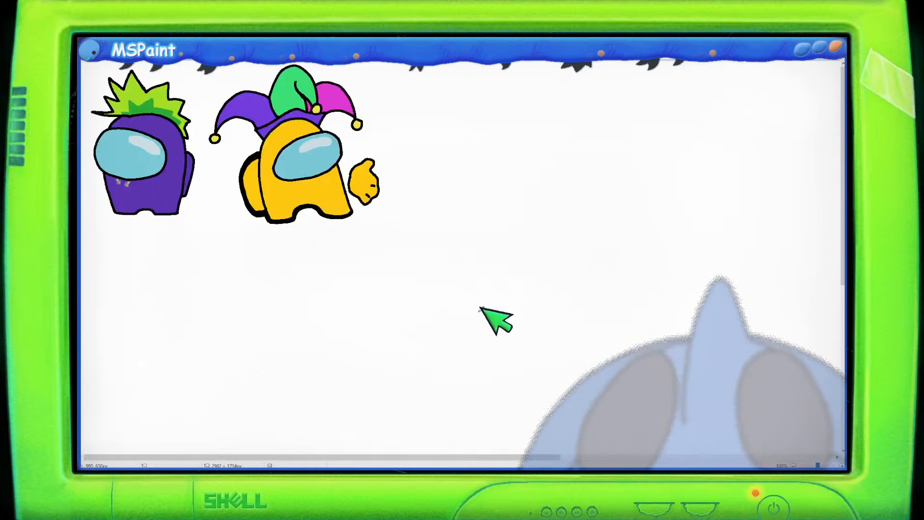
key(ctrl+z)
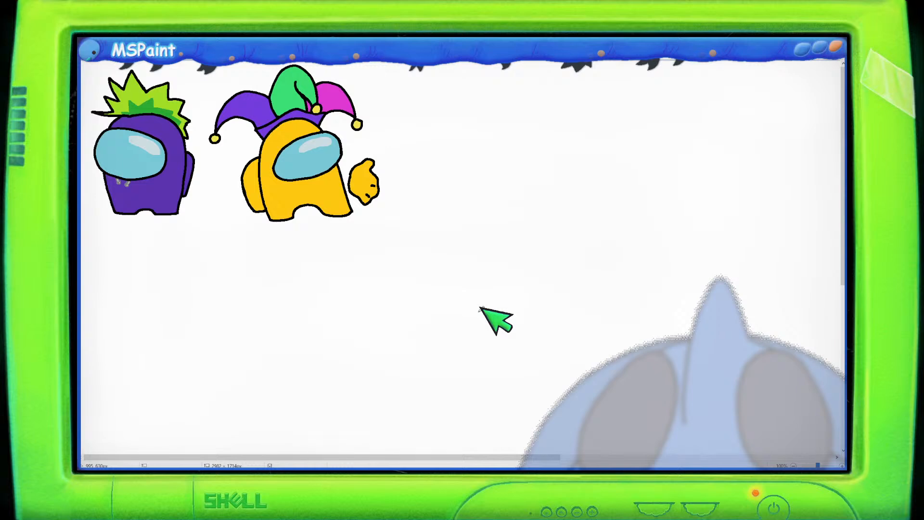
scroll(495, 320, down, 1)
scroll(407, 275, up, 2)
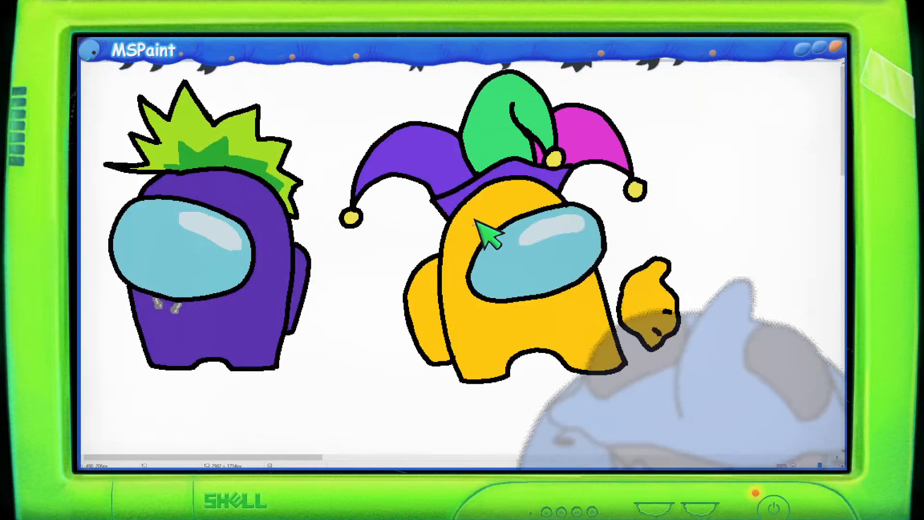
scroll(481, 244, down, 1)
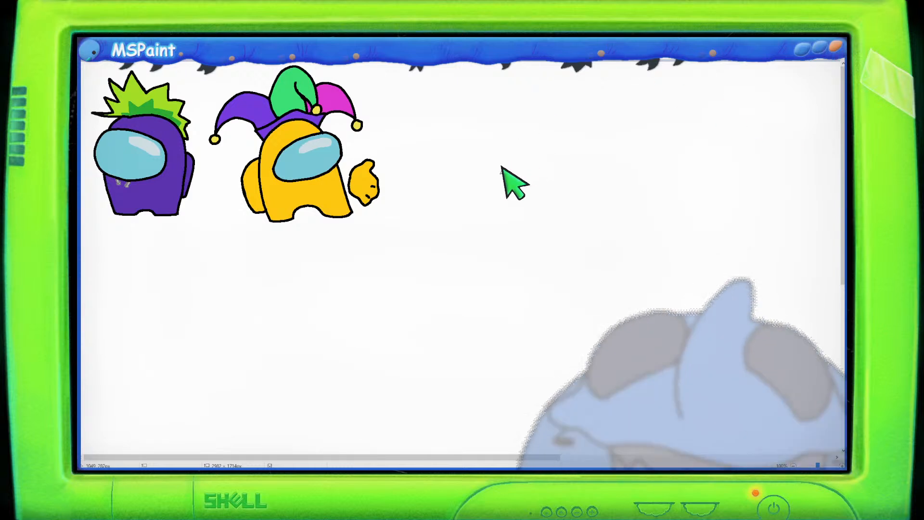
scroll(501, 167, up, 1)
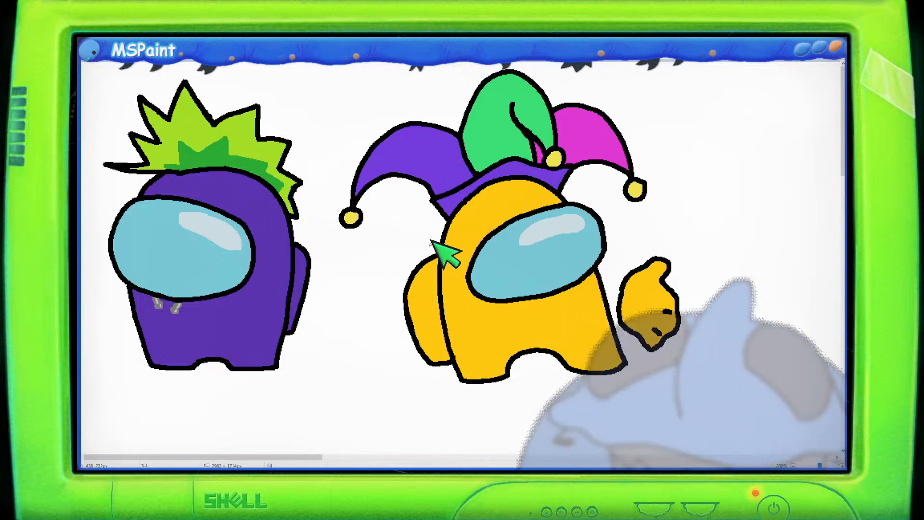
scroll(441, 238, down, 1)
scroll(462, 238, up, 1)
scroll(465, 240, down, 2)
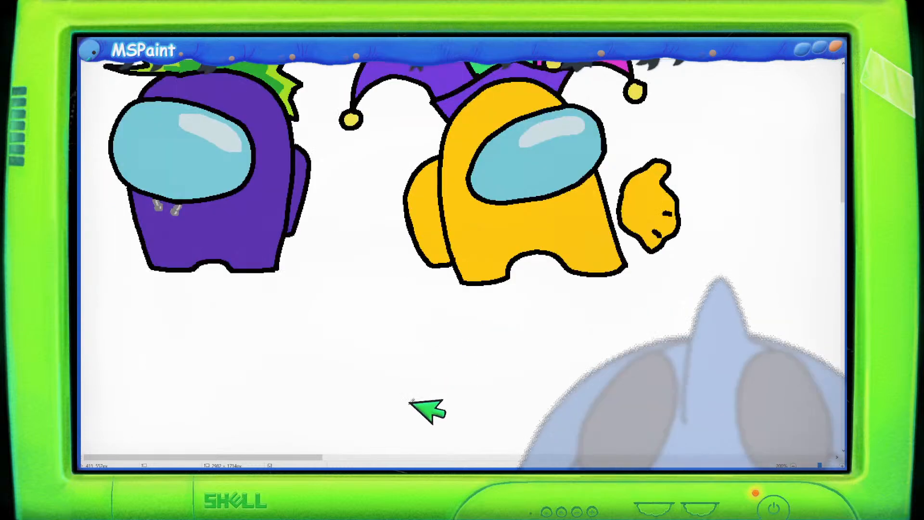
scroll(409, 406, up, 2)
- Draw the legs, lower body and backpack outline of a new seated crewmate in the empty area beside the jester crewmate
scroll(320, 453, down, 1)
mouse_move(320, 453)
mouse_down()
mouse_move(392, 458)
mouse_move(380, 461)
mouse_up()
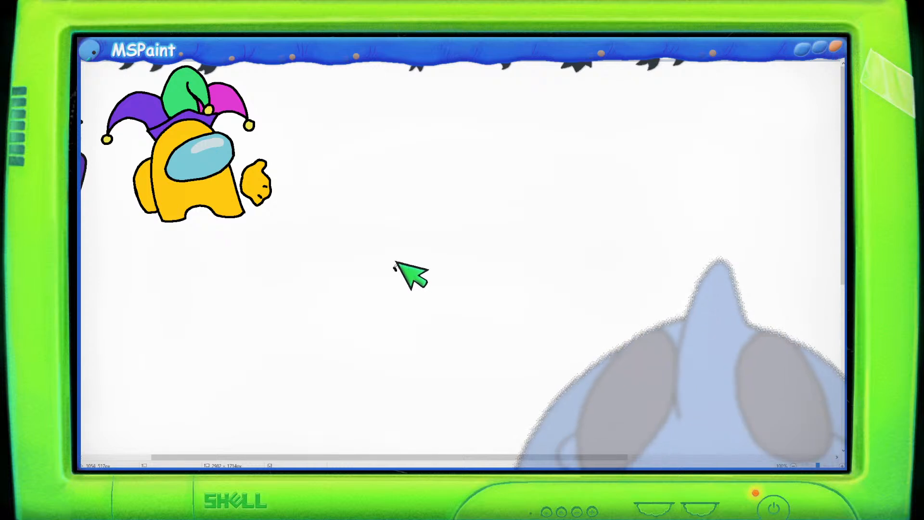
mouse_move(395, 268)
mouse_down()
mouse_move(369, 266)
mouse_move(384, 291)
mouse_move(447, 304)
mouse_move(457, 301)
mouse_move(452, 272)
mouse_up()
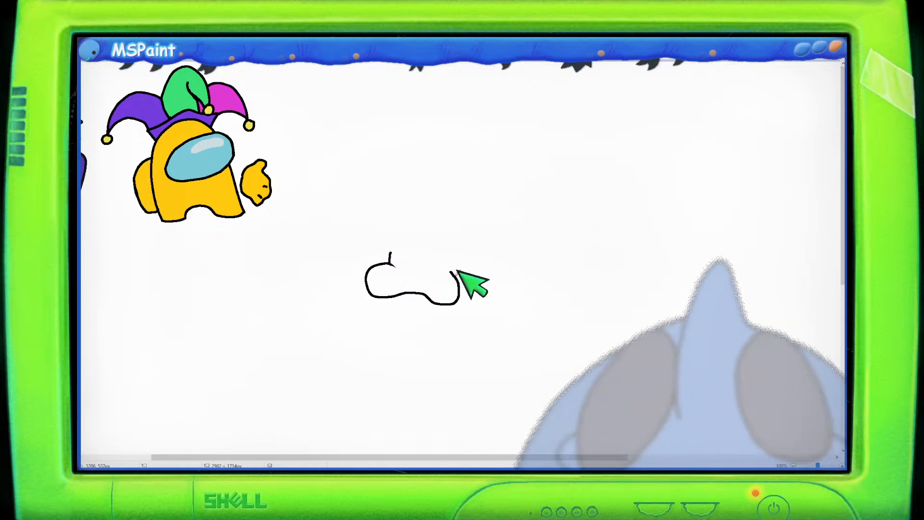
mouse_move(451, 272)
mouse_down()
mouse_move(467, 233)
mouse_move(460, 288)
mouse_up()
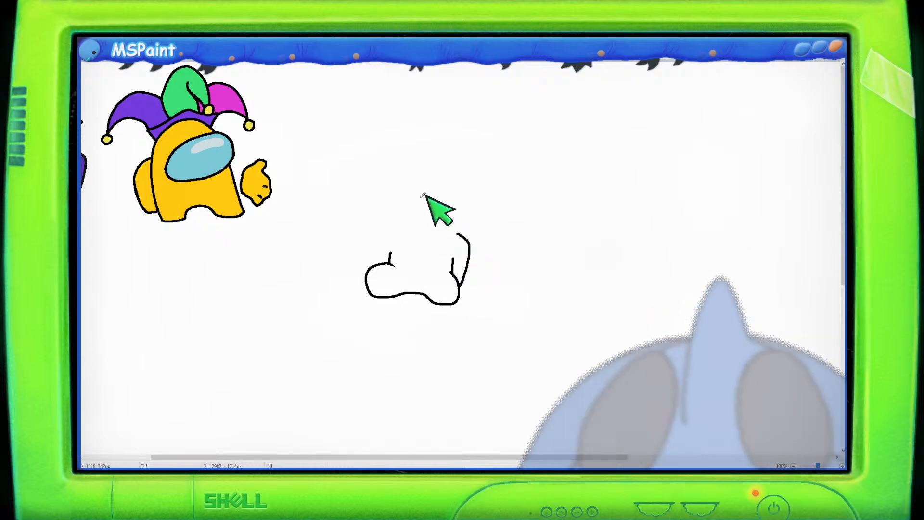
- Draw an oval visor on the seated crewmate, redoing misshapen strokes, and outline the rounded head down to the backpack
mouse_move(429, 218)
mouse_down()
mouse_move(380, 216)
mouse_move(389, 239)
mouse_up()
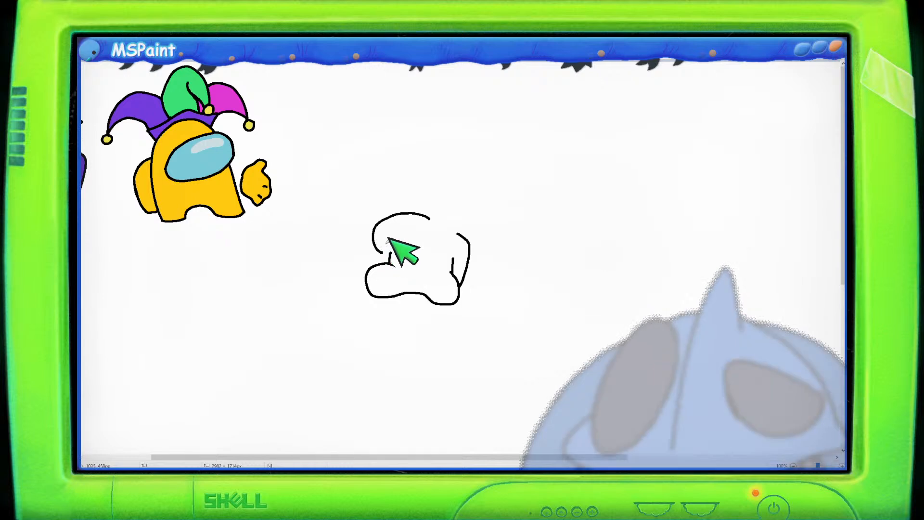
key(ctrl+z)
mouse_move(431, 208)
mouse_down()
mouse_move(379, 217)
mouse_move(375, 236)
mouse_move(417, 251)
mouse_up()
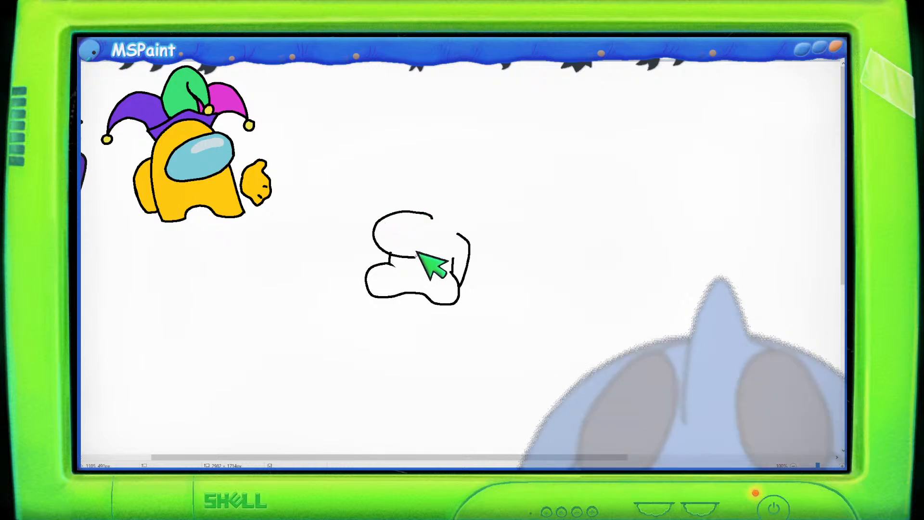
key(ctrl+z)
mouse_move(435, 218)
mouse_down()
mouse_move(387, 216)
mouse_move(379, 231)
mouse_move(387, 244)
mouse_move(421, 251)
mouse_move(438, 216)
mouse_up()
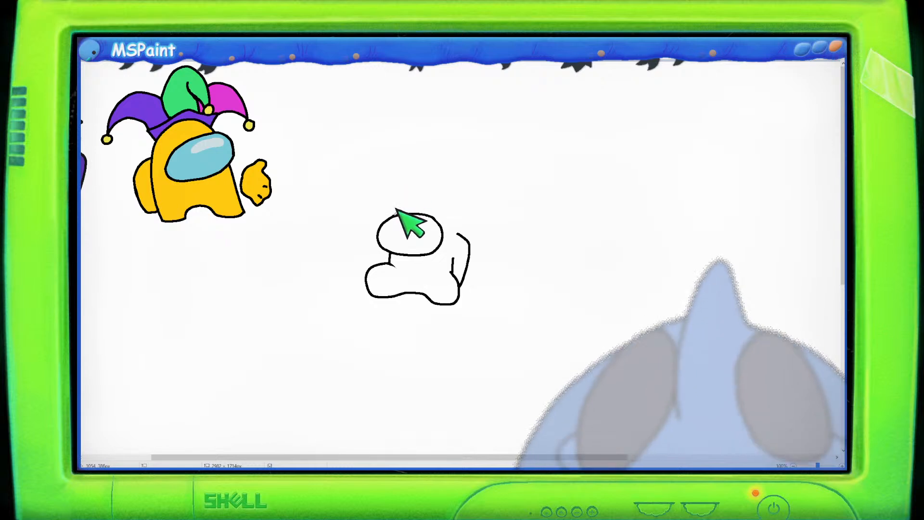
mouse_move(392, 212)
mouse_down()
mouse_move(418, 200)
mouse_move(448, 204)
mouse_move(471, 247)
mouse_move(463, 285)
mouse_up()
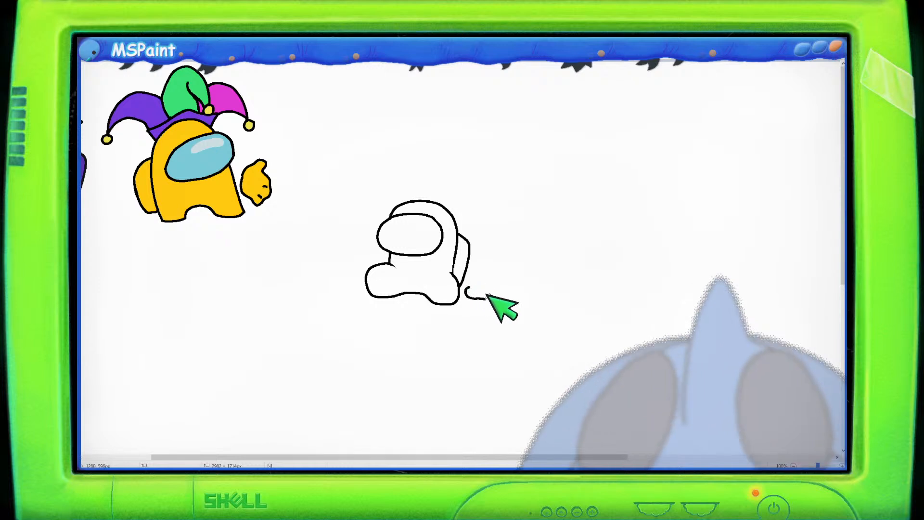
- Draw small detached hands on both sides of the seated crewmate and a notched cheese-block hat with a round hole
drag(473, 288, 501, 279)
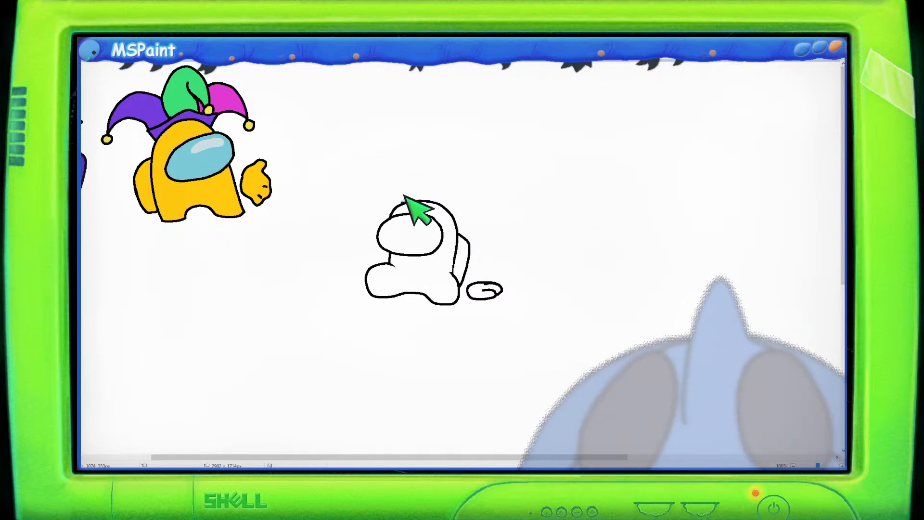
mouse_move(401, 189)
mouse_down()
mouse_move(402, 175)
mouse_move(421, 170)
mouse_move(450, 177)
mouse_move(454, 194)
mouse_up()
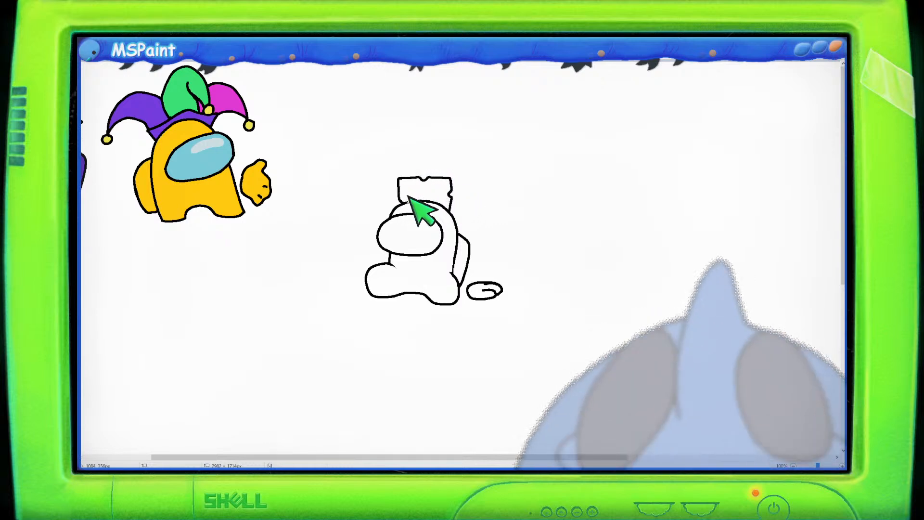
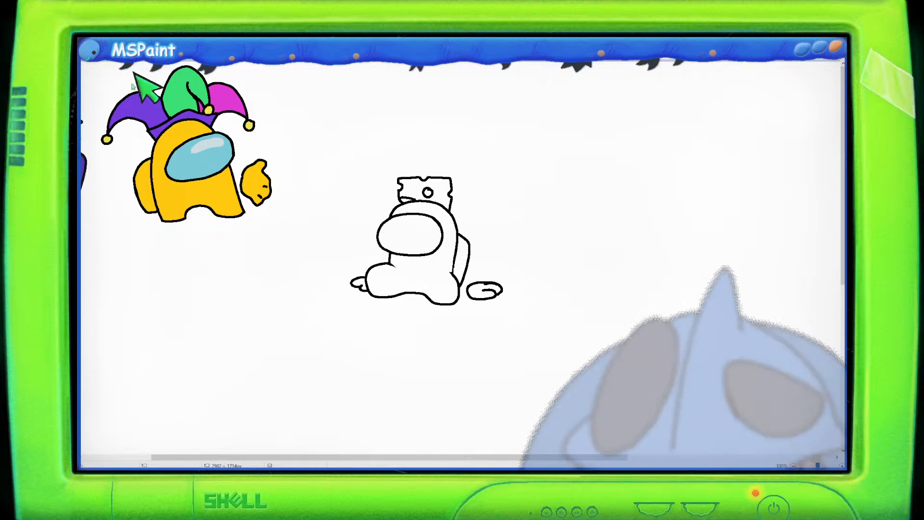
- Nudge the seated crewmate's rear hand slightly upward and move the whole figure up and left beside the jester crewmate
mouse_move(530, 313)
mouse_down()
mouse_move(508, 279)
mouse_move(474, 277)
mouse_move(460, 299)
mouse_move(490, 310)
mouse_move(532, 310)
mouse_up()
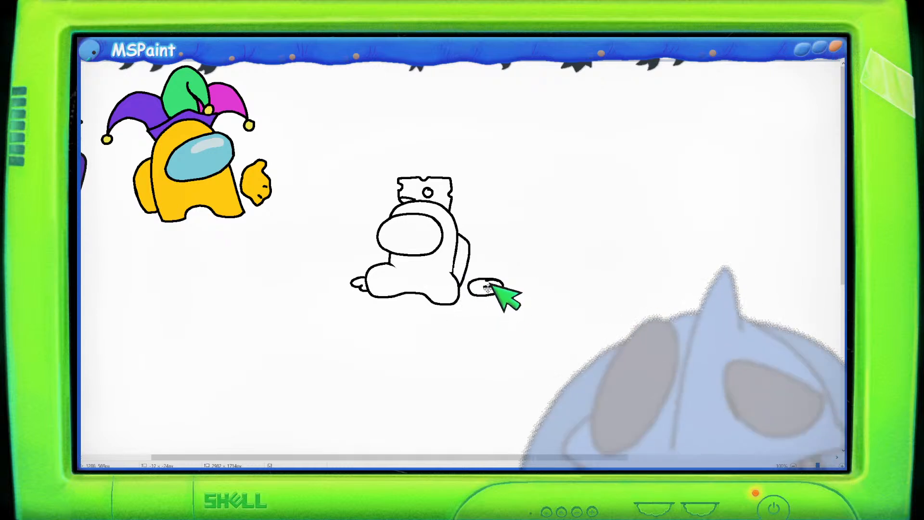
mouse_move(542, 311)
mouse_down()
mouse_move(444, 161)
mouse_move(310, 251)
mouse_move(515, 340)
mouse_move(534, 316)
mouse_up()
mouse_move(470, 287)
mouse_down()
mouse_move(430, 198)
mouse_move(427, 205)
mouse_up()
click(662, 282)
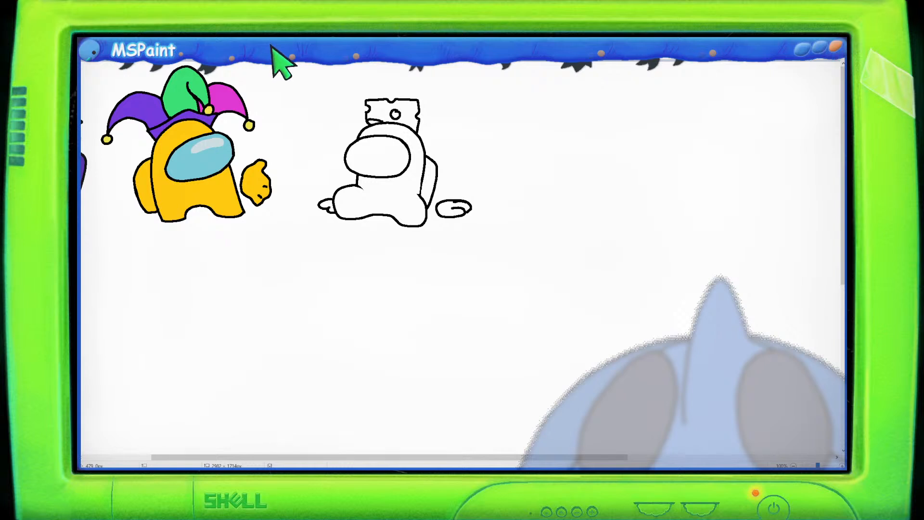
- Fill the seated crewmate's body, backpack and both hands with orange and the visor with light blue
click(359, 188)
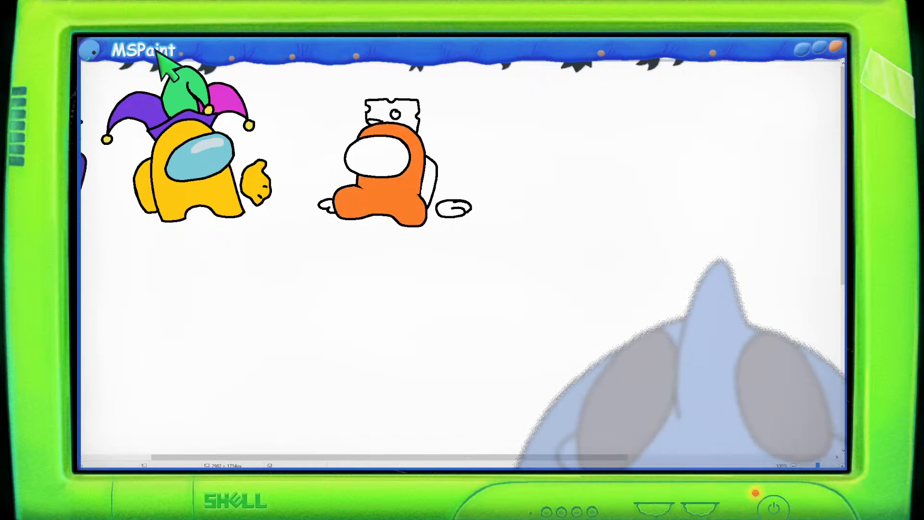
click(380, 159)
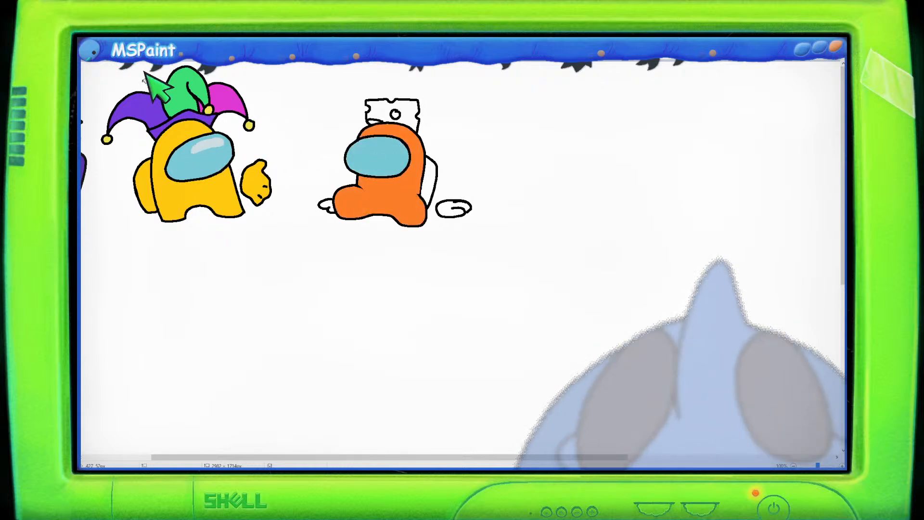
click(432, 179)
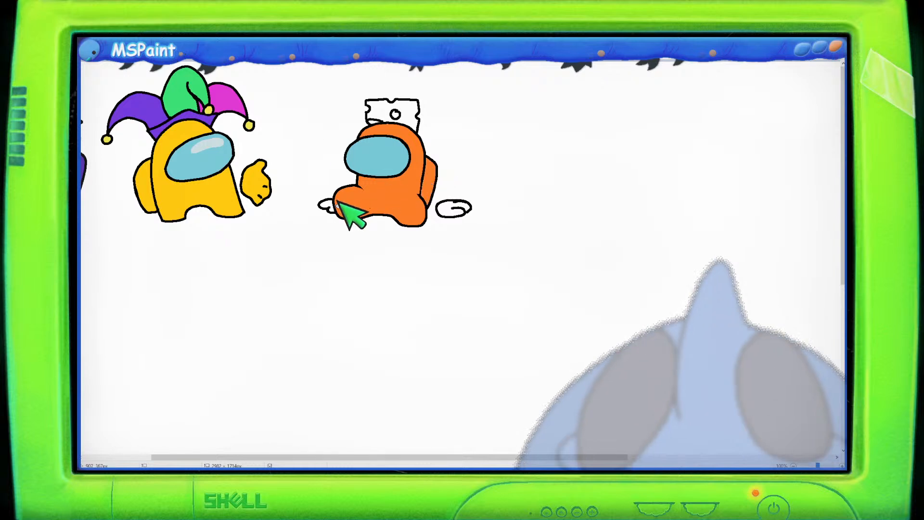
click(329, 206)
click(451, 209)
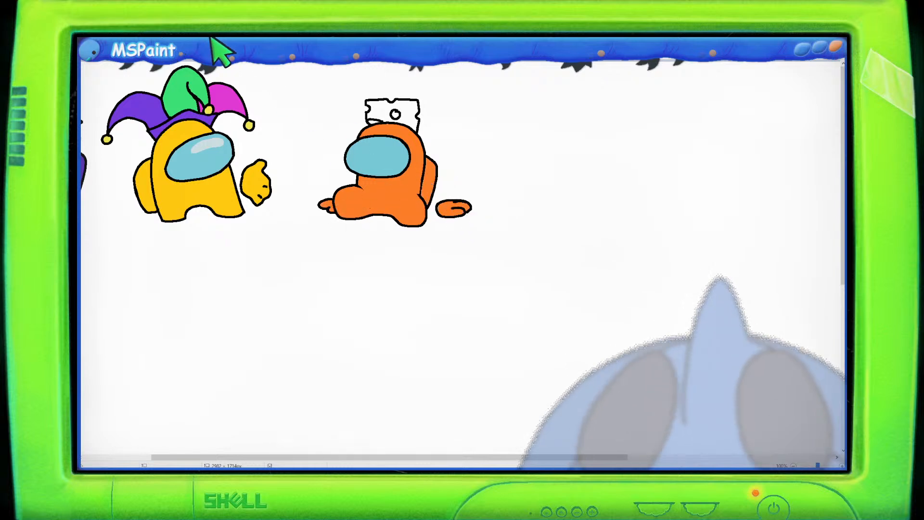
- Fill the cheese hat with golden yellow and its holes with a darker yellow
click(379, 107)
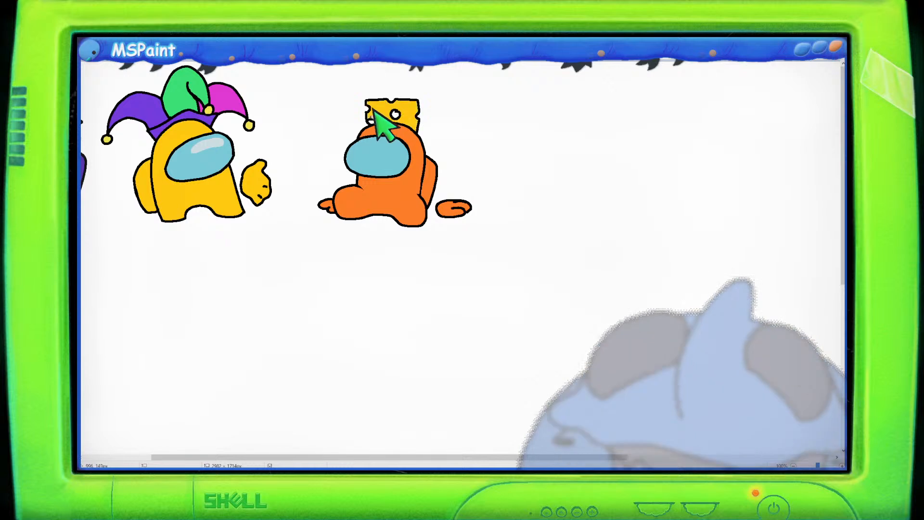
click(229, 39)
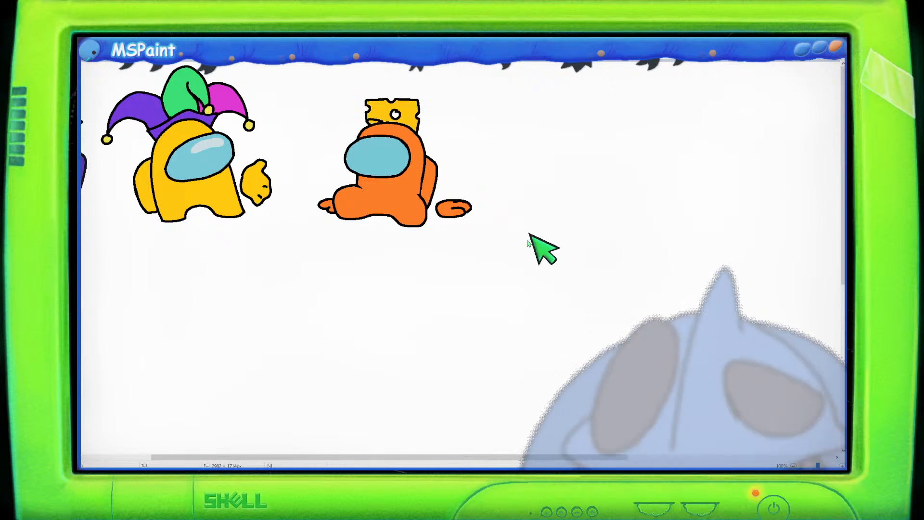
click(639, 215)
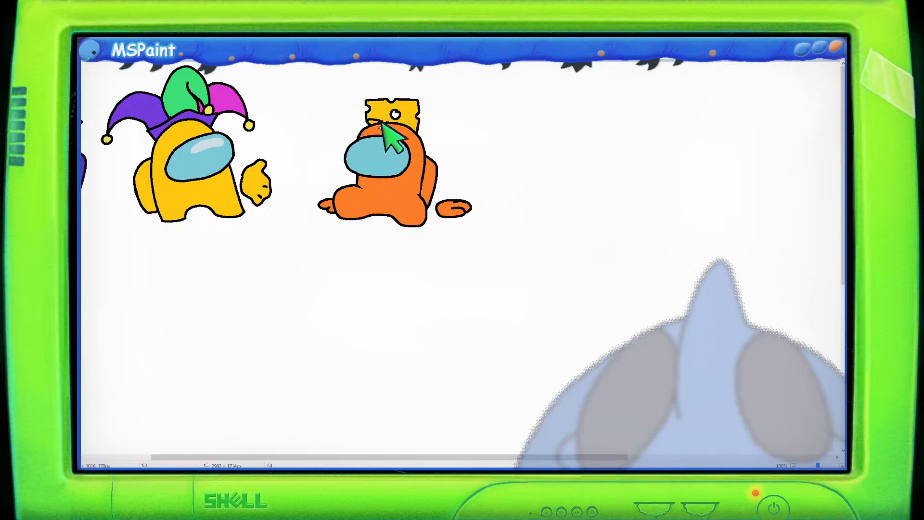
click(395, 115)
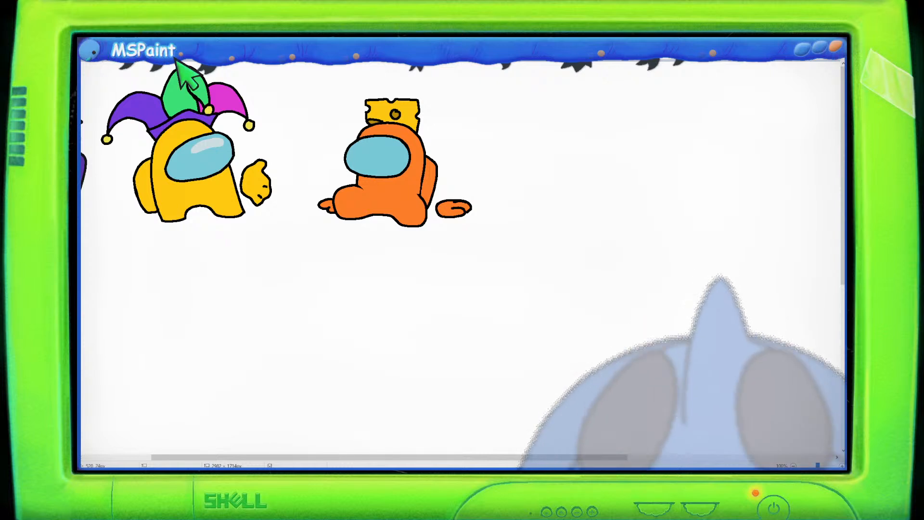
- Move the orange cheese-hat crewmate left so it sits closer to the jester crewmate
mouse_move(450, 86)
mouse_down()
mouse_move(322, 143)
mouse_move(306, 201)
mouse_move(405, 235)
mouse_move(477, 234)
mouse_move(487, 159)
mouse_move(457, 119)
mouse_up()
drag(427, 153, 386, 163)
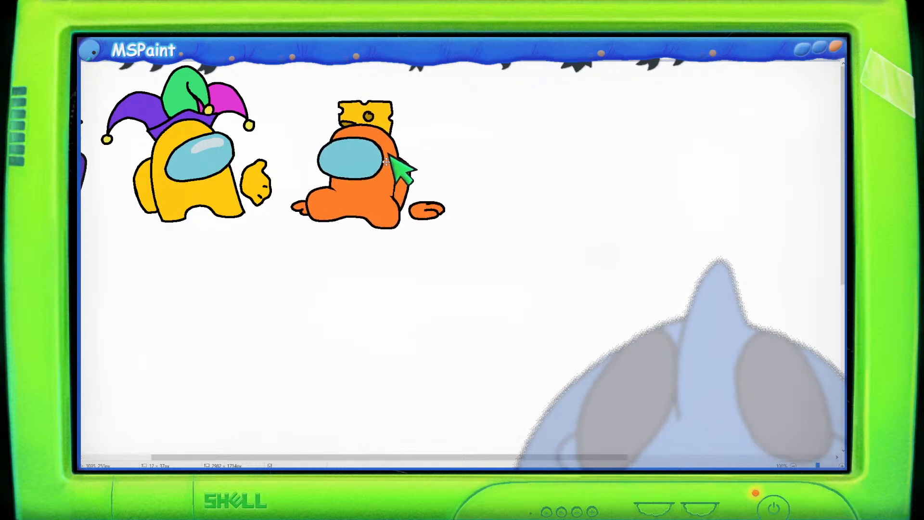
click(549, 178)
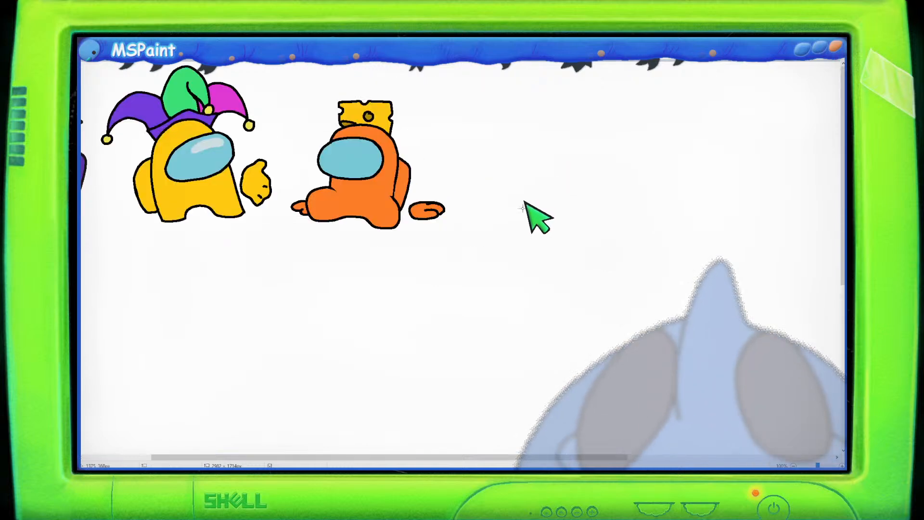
scroll(524, 208, down, 1)
scroll(518, 204, up, 1)
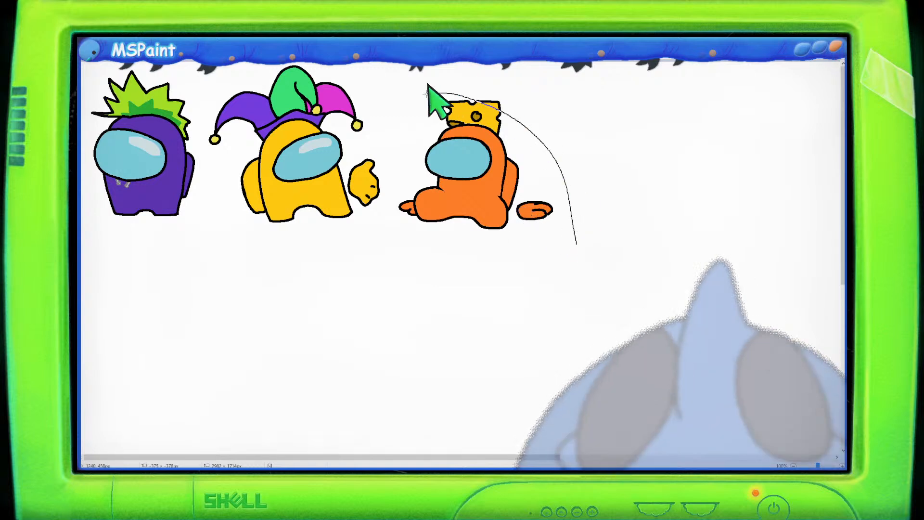
- Stretch the orange seated crewmate slightly wider
mouse_move(631, 203)
mouse_down()
mouse_move(557, 97)
mouse_move(420, 98)
mouse_move(391, 135)
mouse_move(388, 204)
mouse_move(402, 235)
mouse_move(568, 191)
mouse_up()
drag(633, 163, 637, 171)
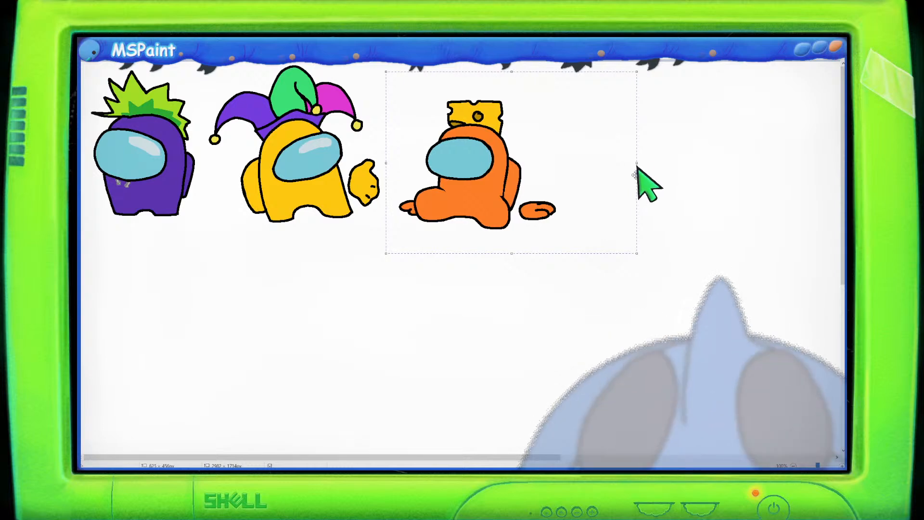
click(702, 225)
scroll(702, 221, down, 2)
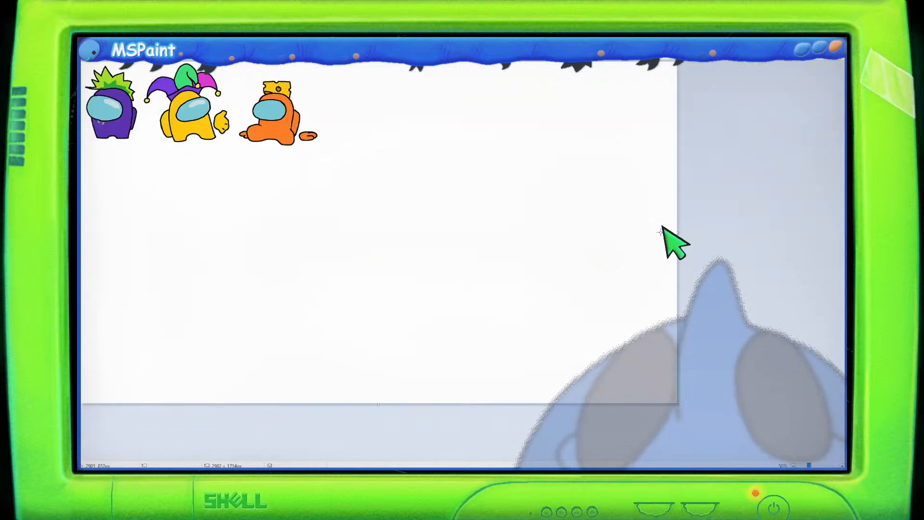
scroll(664, 227, up, 2)
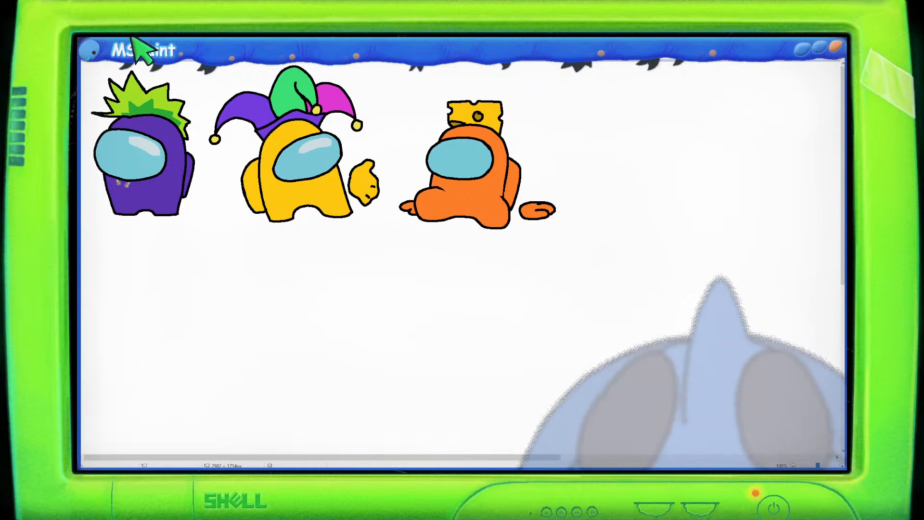
- Nudge the orange seated crewmate slightly upward to line up with the jester crewmate
mouse_move(575, 86)
mouse_down()
mouse_move(421, 137)
mouse_move(481, 236)
mouse_move(570, 145)
mouse_move(574, 85)
mouse_up()
drag(488, 162, 487, 153)
click(419, 335)
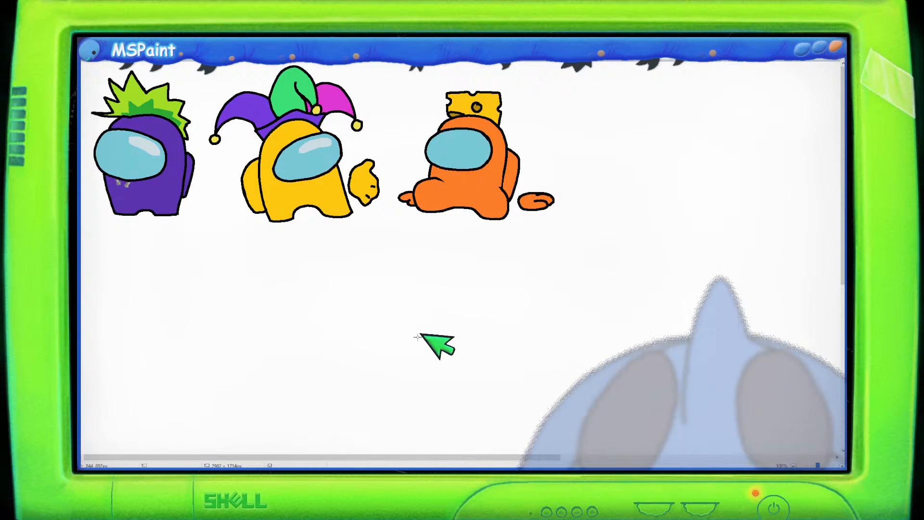
scroll(413, 331, down, 1)
scroll(410, 329, up, 1)
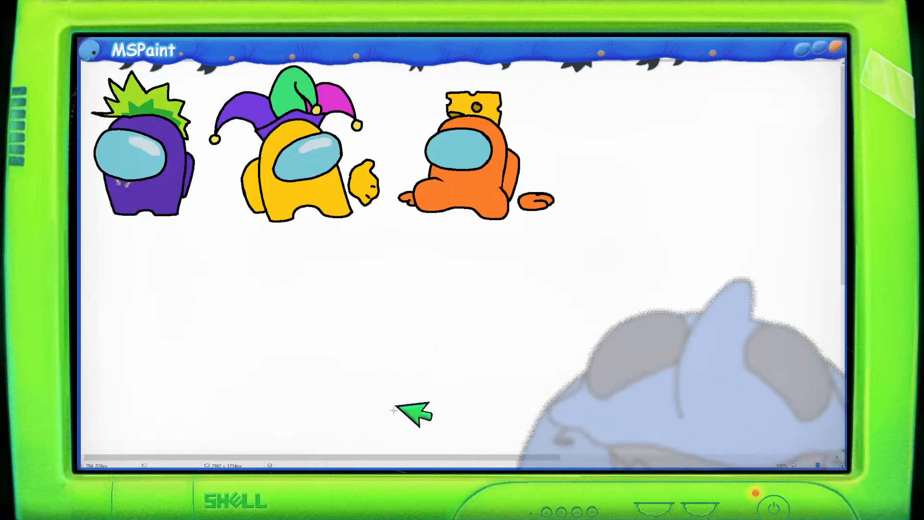
drag(408, 464, 450, 439)
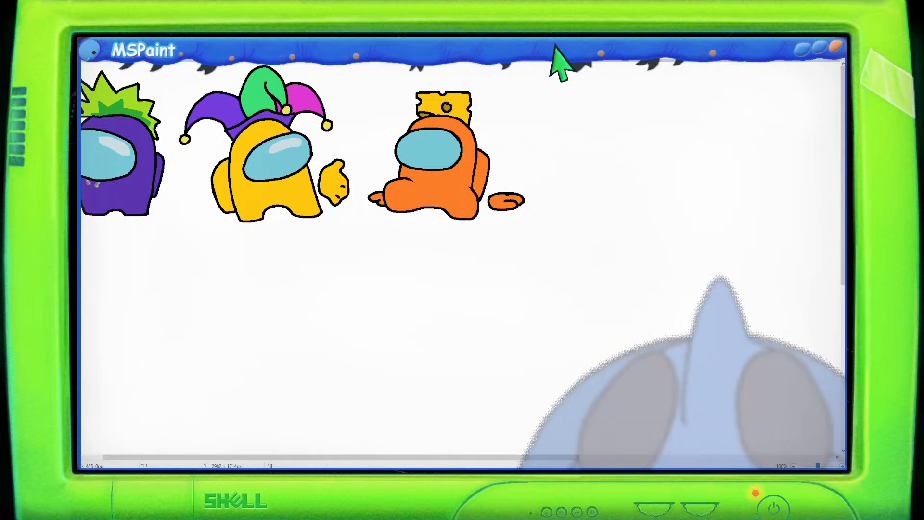
drag(458, 457, 519, 450)
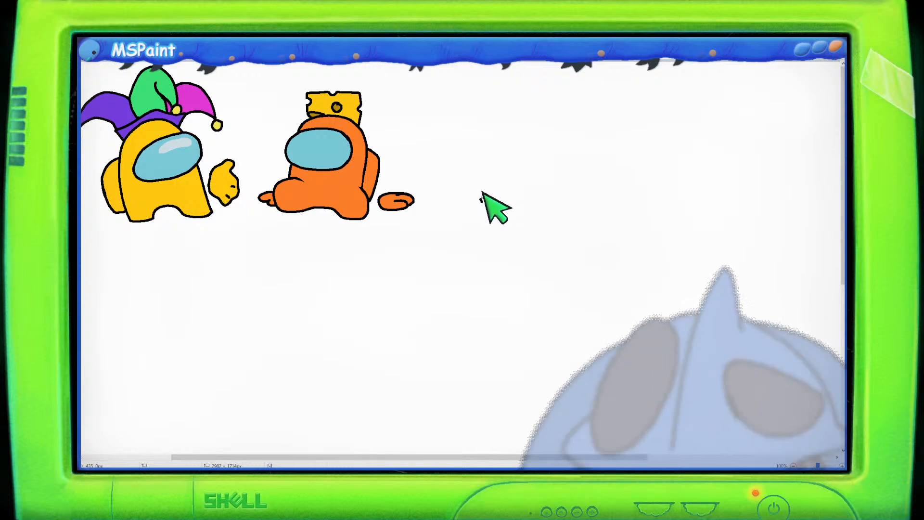
mouse_move(481, 203)
mouse_down()
mouse_move(478, 135)
mouse_move(493, 111)
mouse_move(513, 106)
mouse_move(529, 117)
mouse_move(539, 146)
mouse_move(526, 165)
mouse_up()
key(ctrl+z)
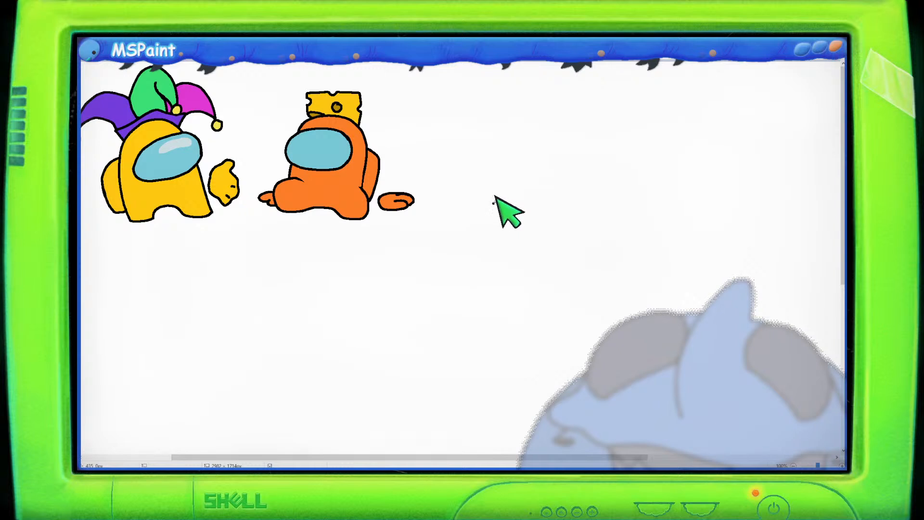
mouse_move(493, 203)
mouse_down()
mouse_move(483, 141)
mouse_move(491, 117)
mouse_move(520, 108)
mouse_move(548, 147)
mouse_up()
key(ctrl+z)
mouse_move(461, 206)
mouse_down()
mouse_move(455, 156)
mouse_move(467, 109)
mouse_up()
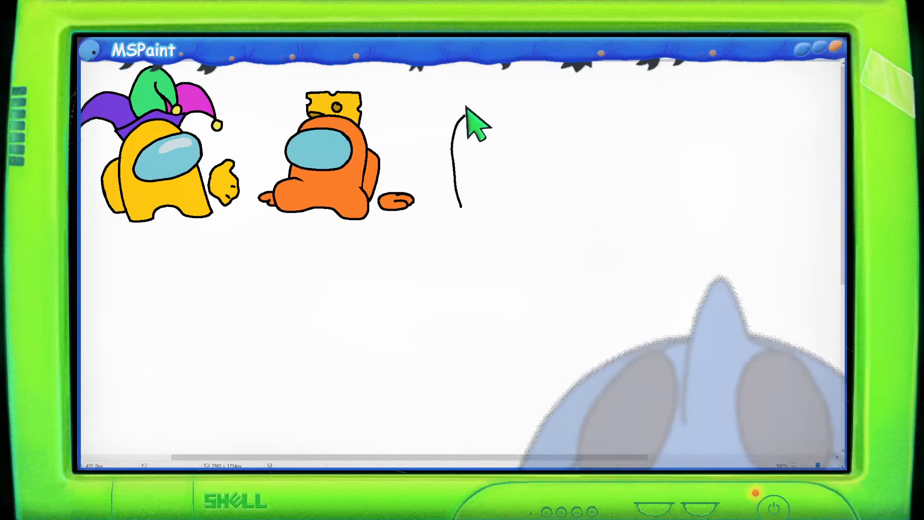
key(ctrl+z)
mouse_move(466, 197)
mouse_down()
mouse_move(464, 138)
mouse_move(487, 109)
mouse_up()
key(ctrl+z)
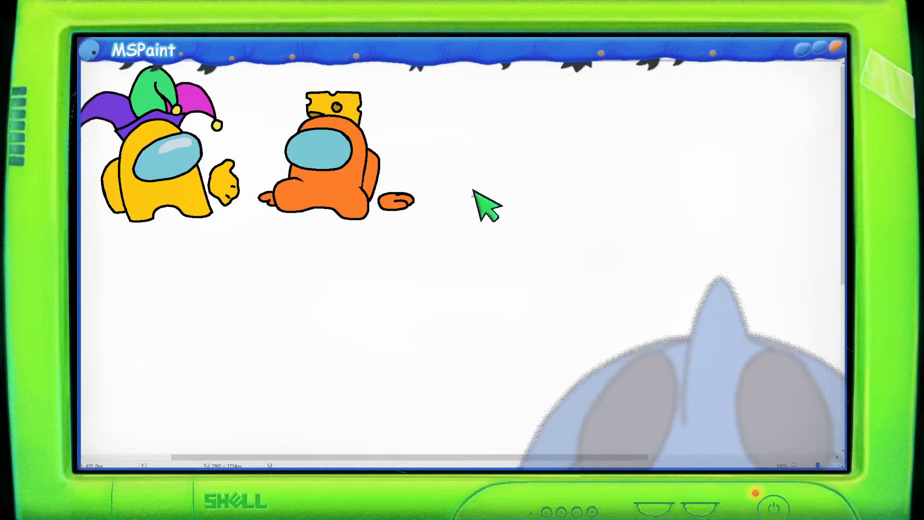
mouse_move(471, 196)
mouse_down()
mouse_move(464, 129)
mouse_move(473, 111)
mouse_move(497, 100)
mouse_move(526, 117)
mouse_move(525, 202)
mouse_up()
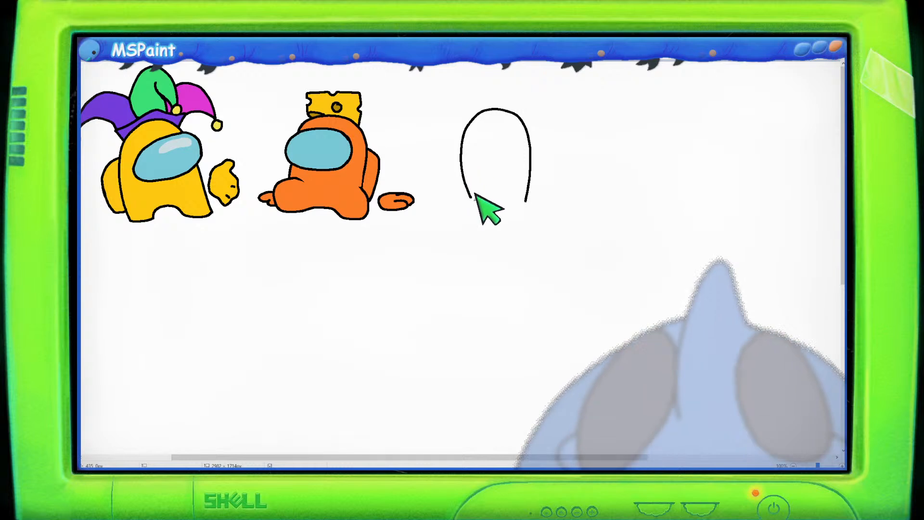
key(ctrl+z)
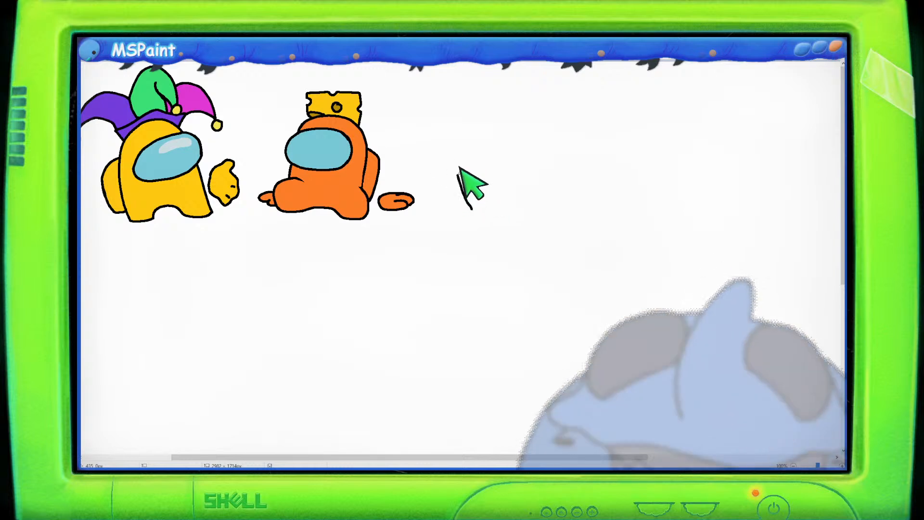
- Draw the black body outline of a new standing crewmate with two short legs in the empty space beside the orange one
mouse_move(471, 208)
mouse_down()
mouse_move(460, 130)
mouse_move(490, 97)
mouse_move(517, 102)
mouse_move(528, 122)
mouse_move(521, 184)
mouse_move(530, 195)
mouse_move(488, 198)
mouse_move(490, 186)
mouse_move(527, 198)
mouse_up()
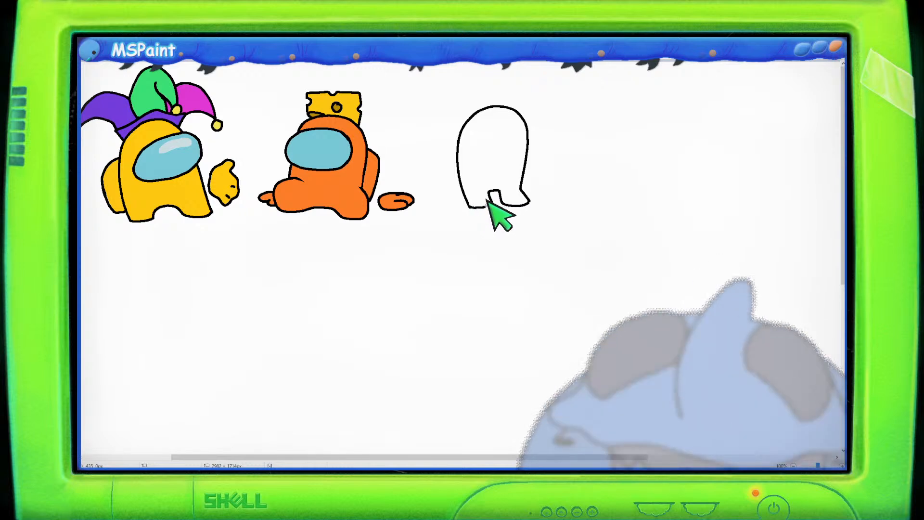
drag(470, 207, 493, 204)
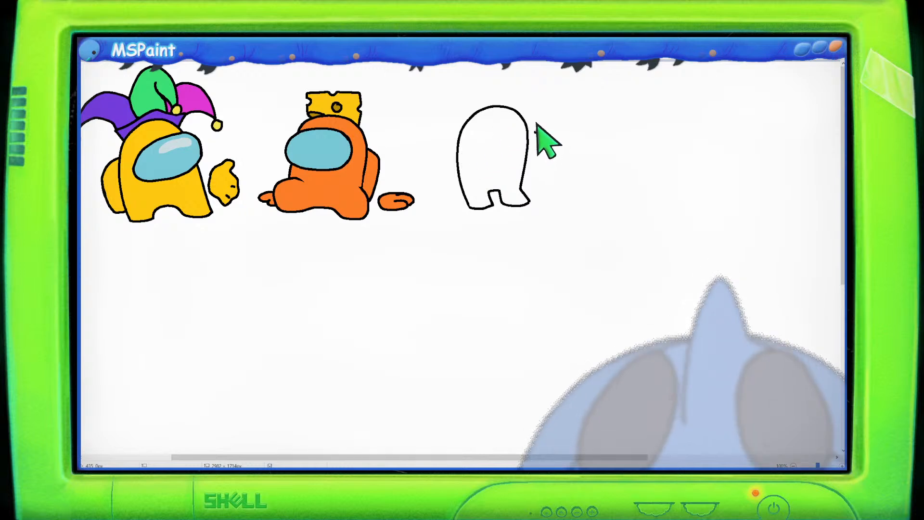
key(ctrl+z)
drag(507, 126, 537, 132)
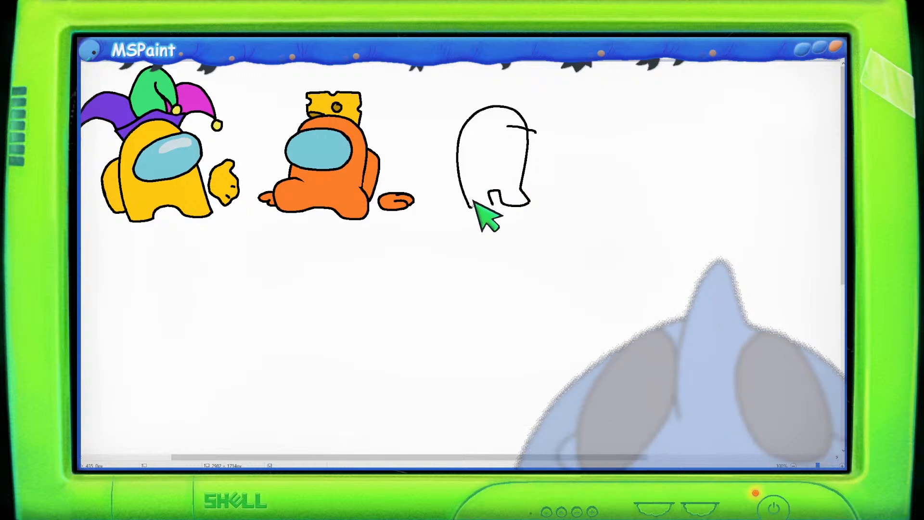
drag(468, 208, 489, 206)
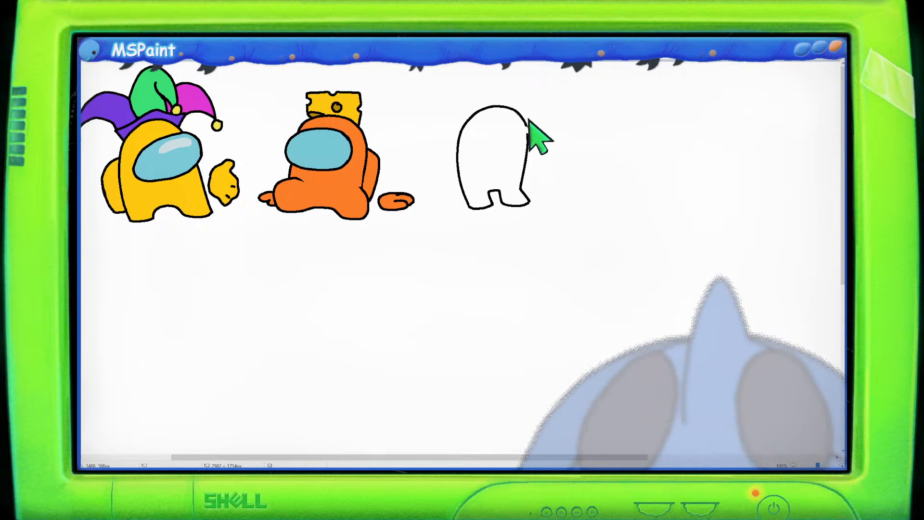
- Draw an oval visor overlapping the front of the new crewmate's head and a shirt with curved collar, short sleeve and hem
mouse_move(526, 126)
mouse_down()
mouse_move(484, 142)
mouse_move(479, 163)
mouse_move(488, 166)
mouse_up()
key(ctrl+z)
mouse_move(527, 126)
mouse_down()
mouse_move(480, 133)
mouse_move(481, 146)
mouse_move(521, 153)
mouse_move(532, 124)
mouse_up()
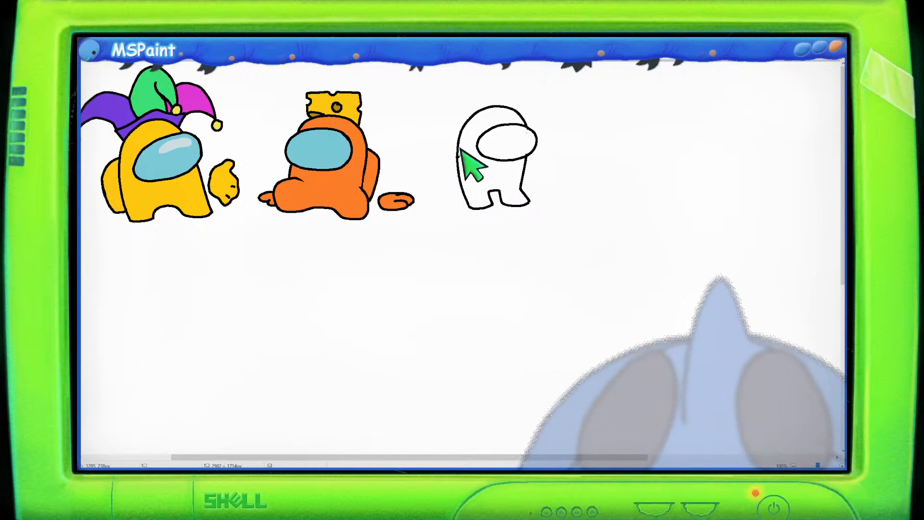
mouse_move(461, 150)
mouse_down()
mouse_move(483, 163)
mouse_move(523, 160)
mouse_up()
key(ctrl+z)
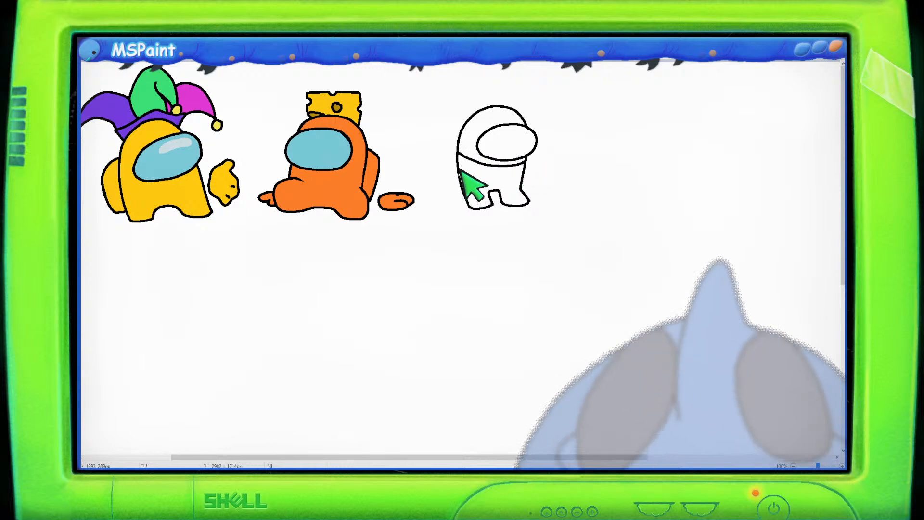
drag(470, 189, 495, 191)
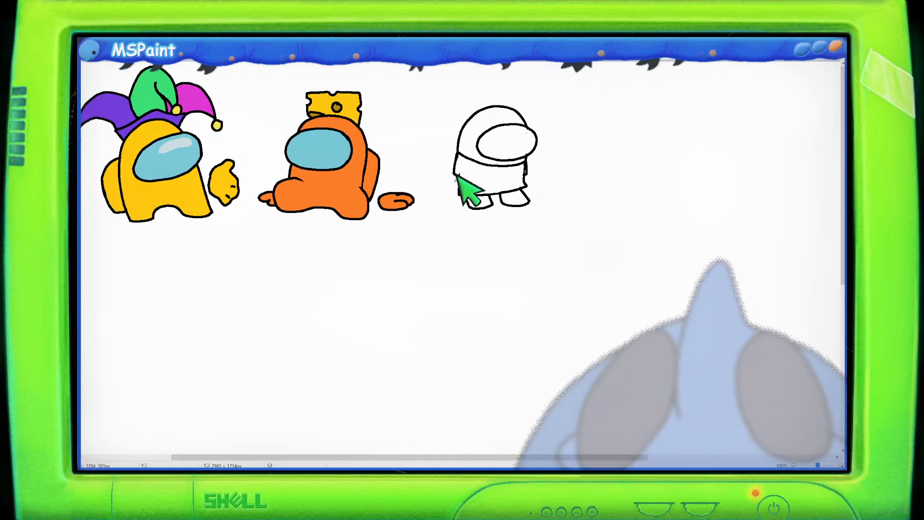
- Draw a detached hanging hand behind the new crewmate and a pointing hand in front of it
mouse_move(442, 173)
mouse_down()
mouse_move(441, 197)
mouse_move(452, 201)
mouse_up()
key(ctrl+z)
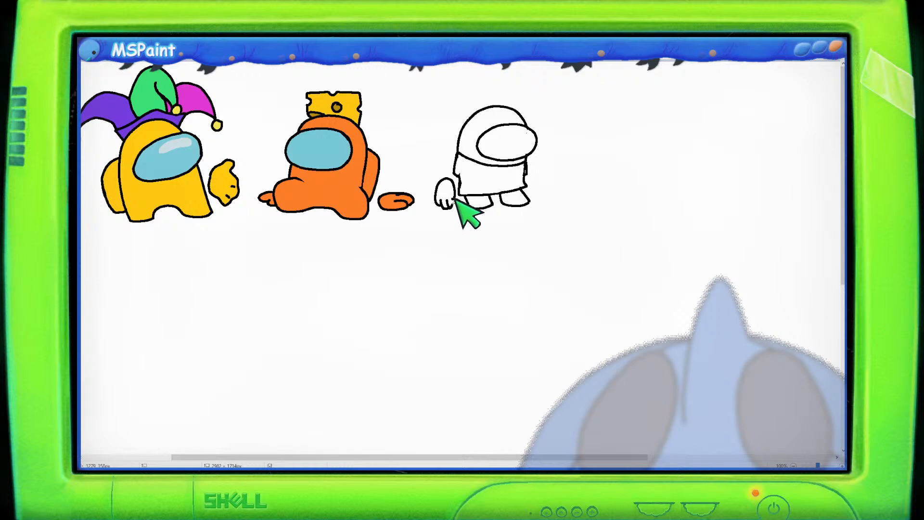
mouse_move(532, 169)
mouse_down()
mouse_move(552, 161)
mouse_move(564, 172)
mouse_move(544, 178)
mouse_move(556, 177)
mouse_up()
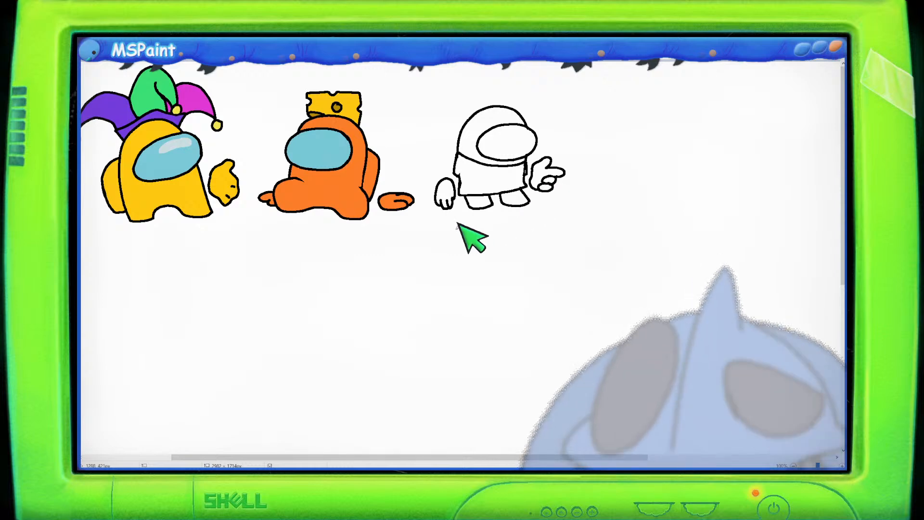
- Clean up the front edge of the new crewmate's shirt into a single line below the visor
scroll(443, 225, up, 1)
scroll(443, 275, down, 2)
mouse_move(399, 457)
mouse_down()
mouse_move(552, 454)
mouse_move(588, 419)
mouse_up()
scroll(588, 400, up, 2)
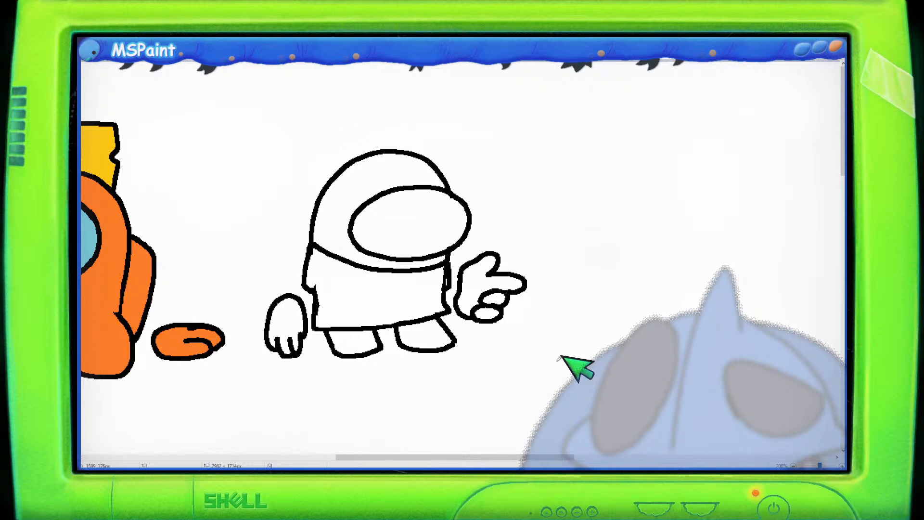
drag(547, 458, 526, 447)
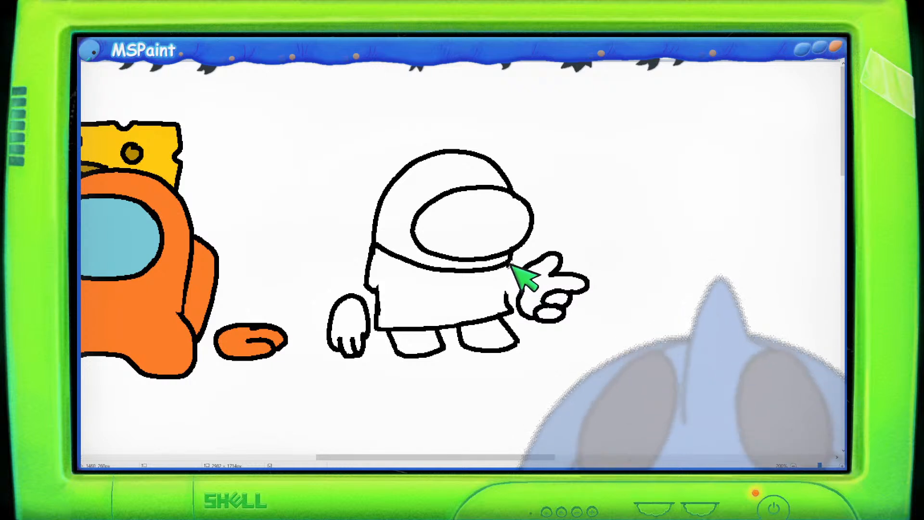
drag(509, 263, 509, 294)
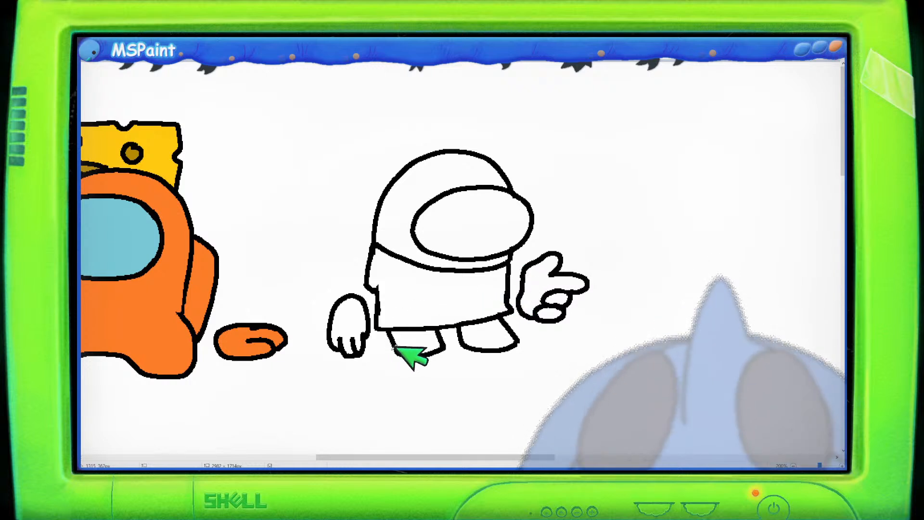
- Redraw both of the new crewmate's legs narrower and add a small sleeve at the shirt's front edge
mouse_move(412, 353)
mouse_down()
mouse_move(439, 348)
mouse_move(444, 333)
mouse_move(431, 351)
mouse_move(393, 337)
mouse_up()
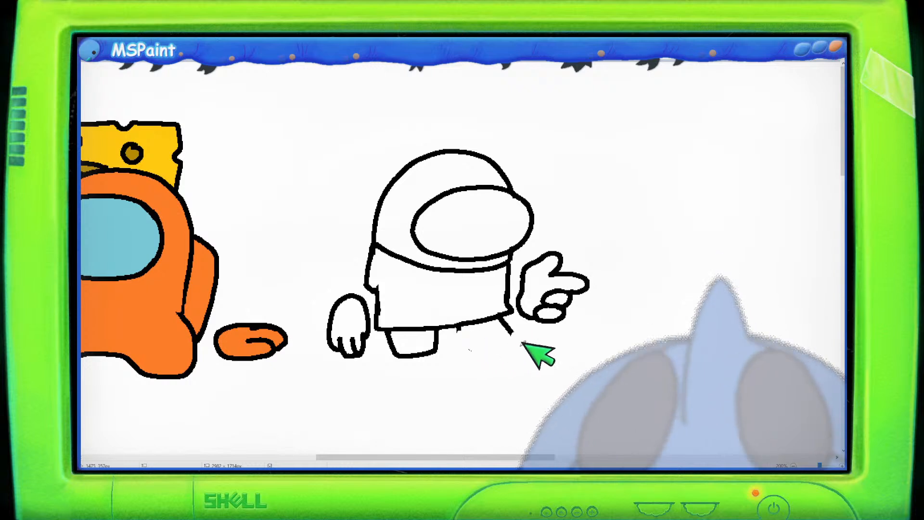
mouse_move(459, 324)
mouse_down()
mouse_move(476, 347)
mouse_move(509, 332)
mouse_up()
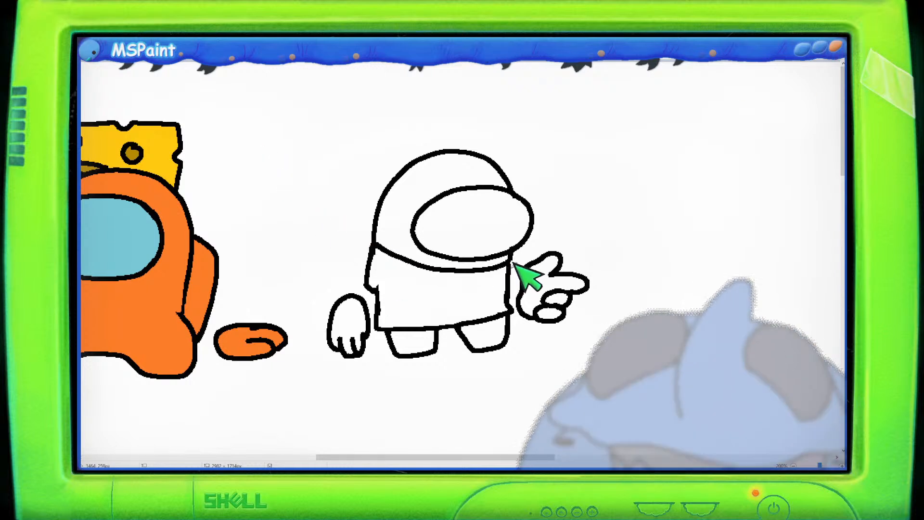
drag(513, 263, 512, 291)
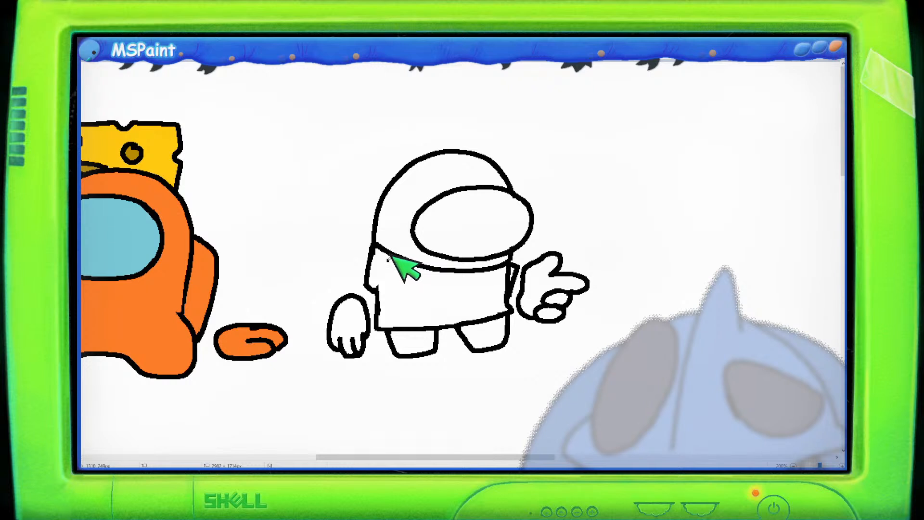
- Add thin black detail lines to the shirt, following the collar curve and just above the hem
drag(388, 260, 503, 277)
key(ctrl+z)
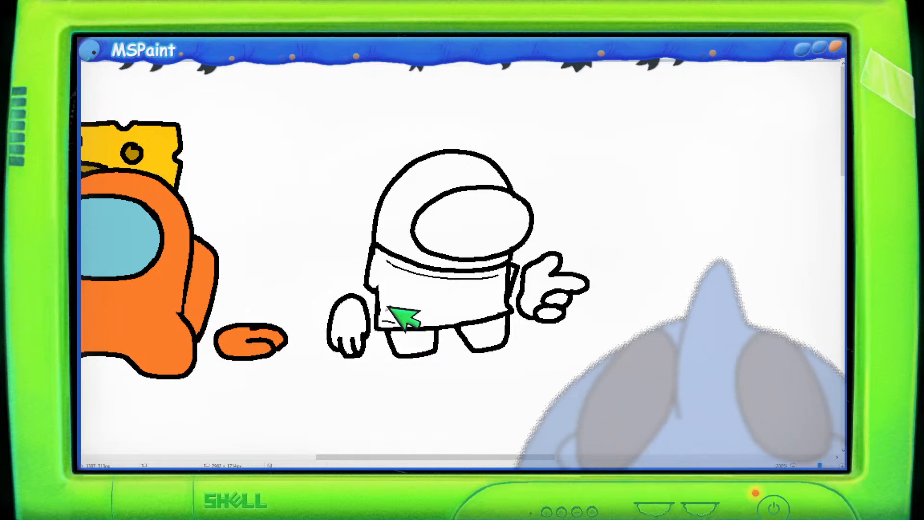
drag(420, 315, 490, 301)
key(ctrl+z)
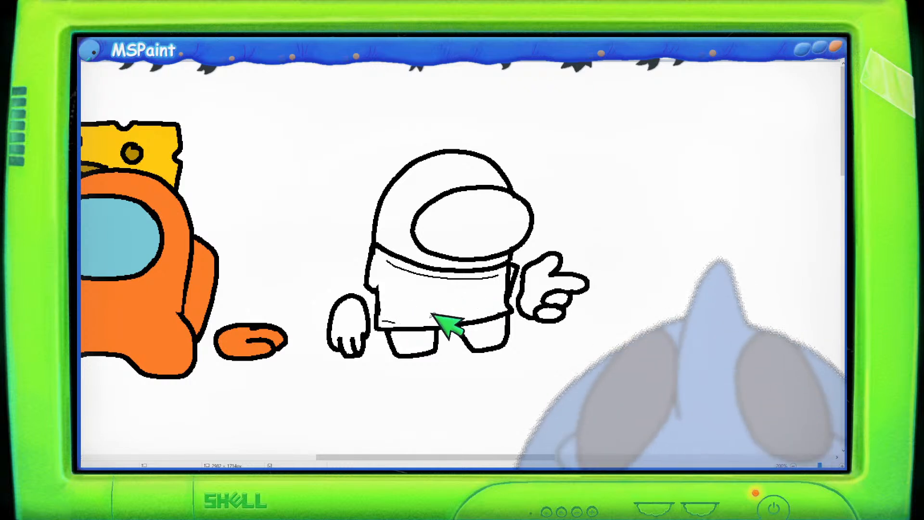
drag(413, 314, 483, 304)
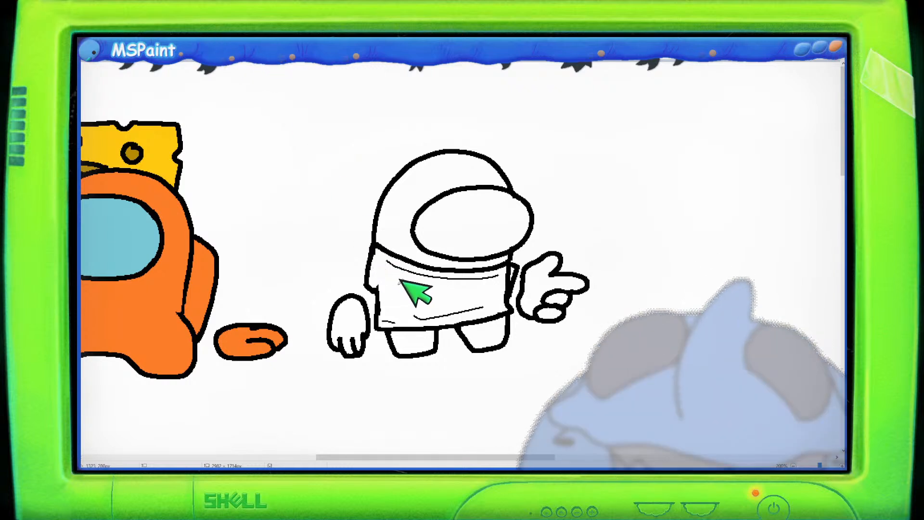
drag(396, 285, 406, 281)
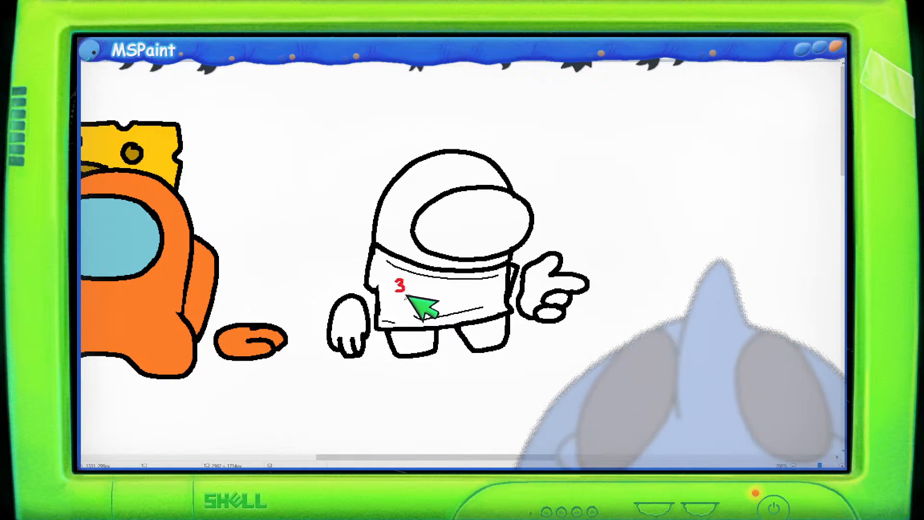
drag(400, 299, 406, 304)
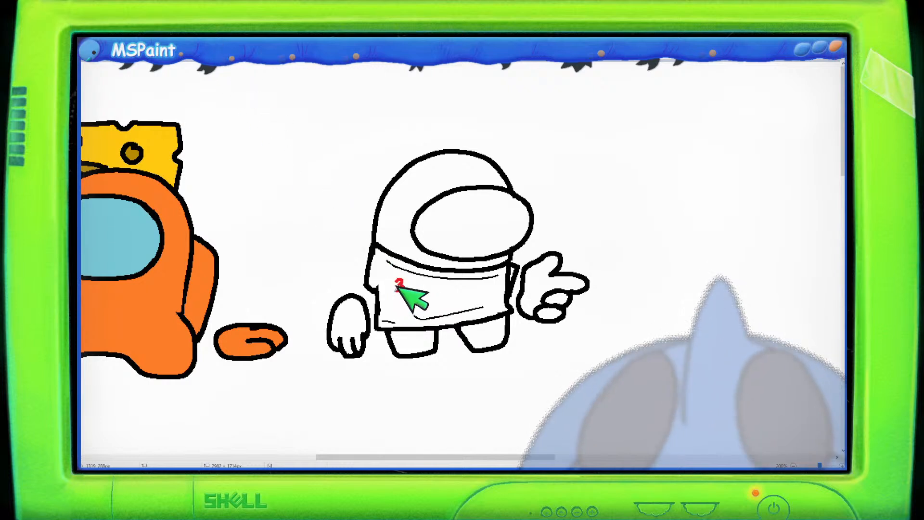
drag(407, 297, 397, 313)
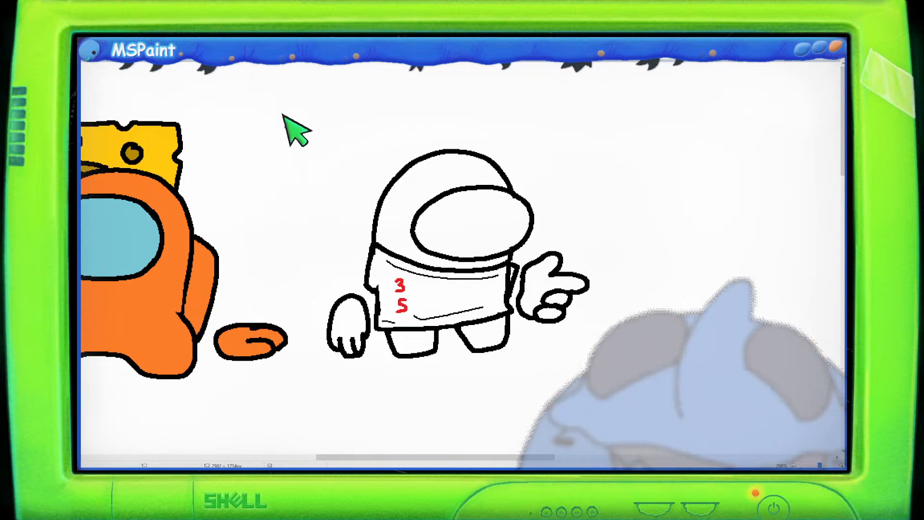
drag(419, 287, 448, 293)
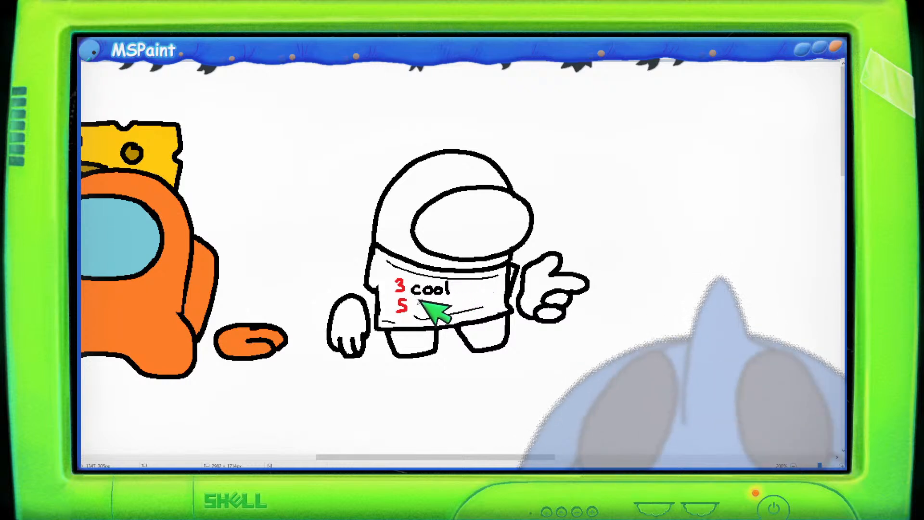
key(ctrl+z)
key(ctrl+z)
key(ctrl+z)
key(ctrl+z)
key(ctrl+z)
key(ctrl+z)
key(ctrl+z)
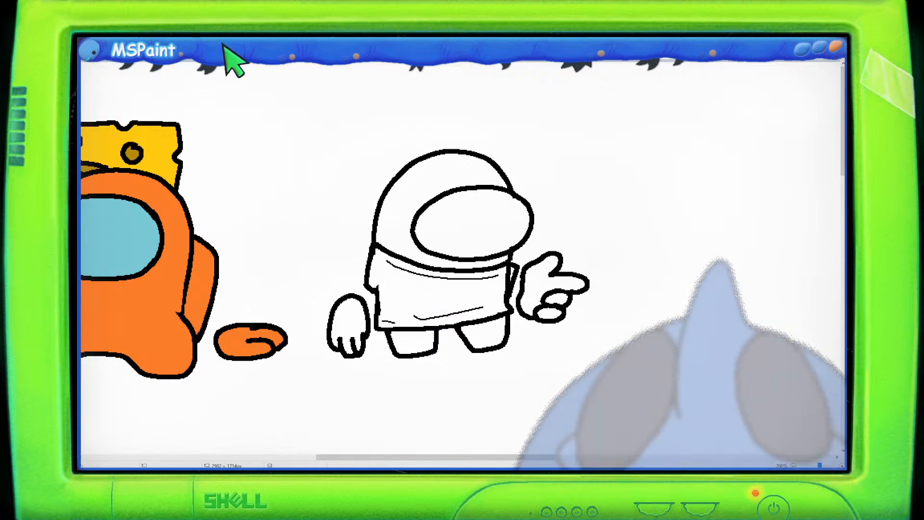
- Handwrite "3cool 5 school" in one row across the new crewmate's shirt, with red digits and black words
drag(403, 297, 394, 292)
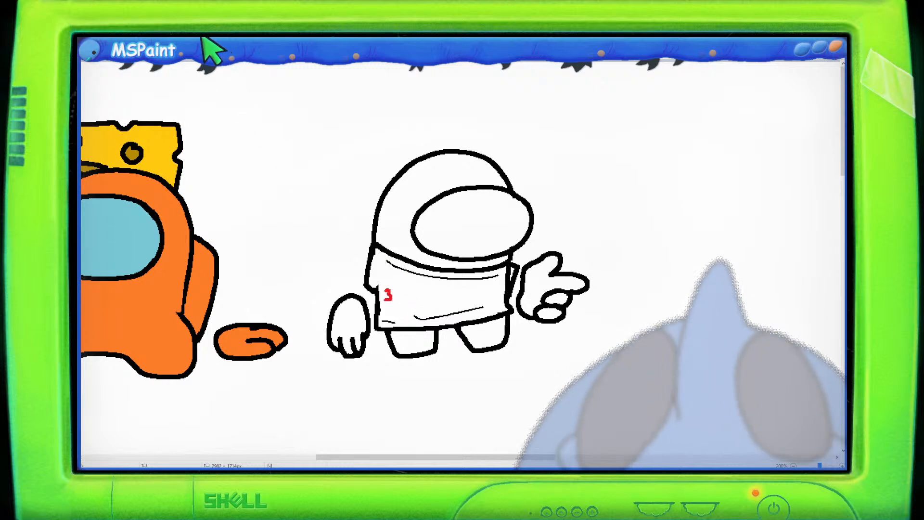
drag(400, 299, 425, 301)
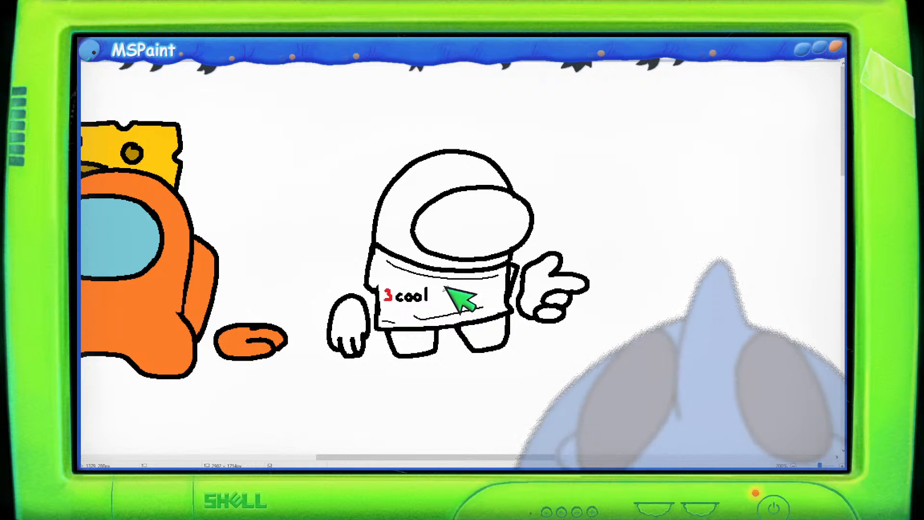
drag(442, 293, 448, 290)
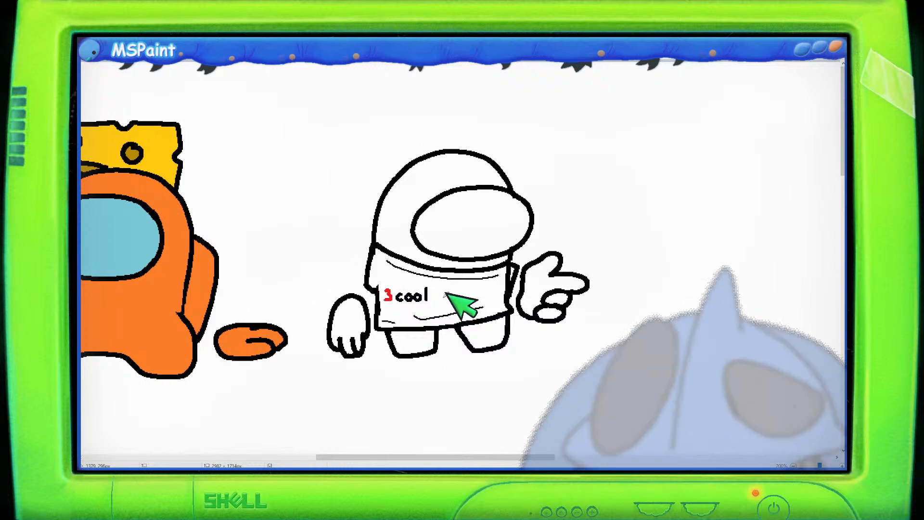
drag(440, 290, 441, 300)
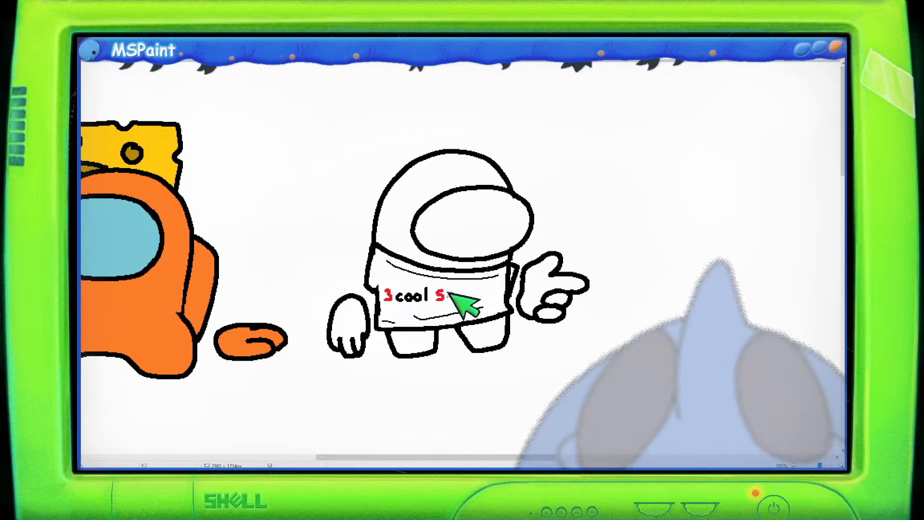
drag(455, 292, 498, 295)
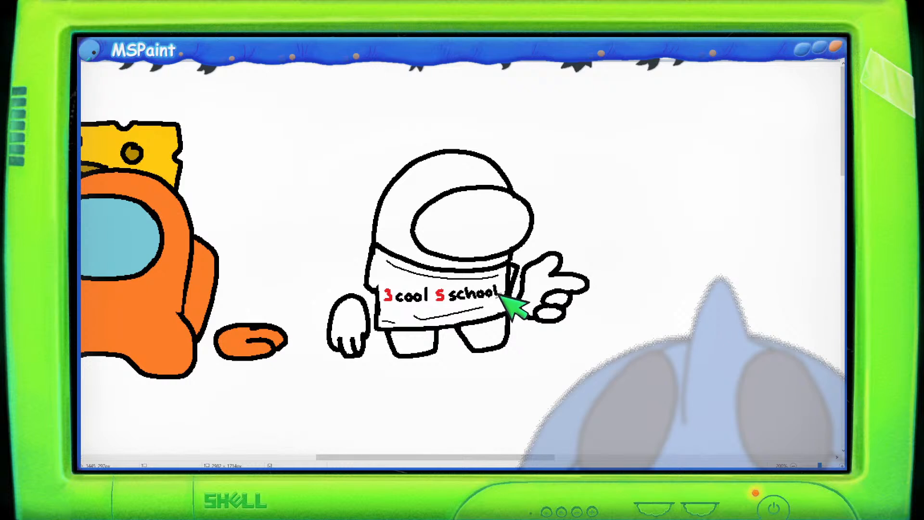